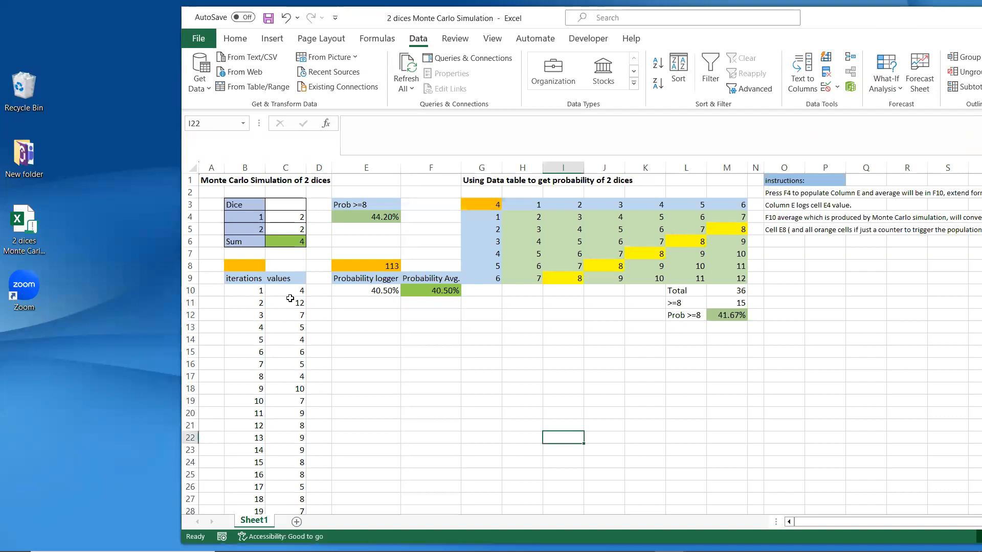
Step: Review the two dice labels, their random roll formulas and the dice sum formula
{"action": "left_click", "coordinate": [284, 244]}
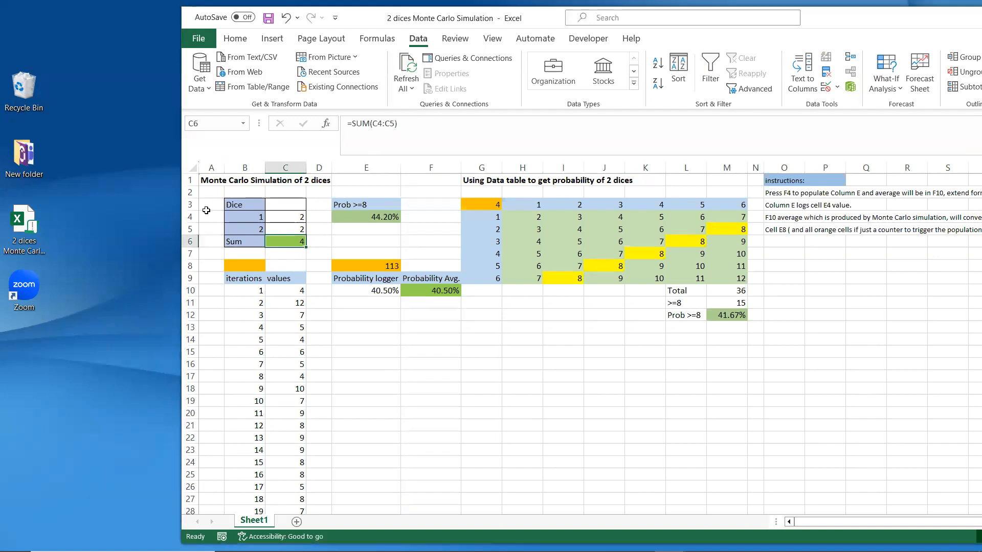
{"action": "left_click", "coordinate": [253, 217]}
{"action": "left_click", "coordinate": [255, 232]}
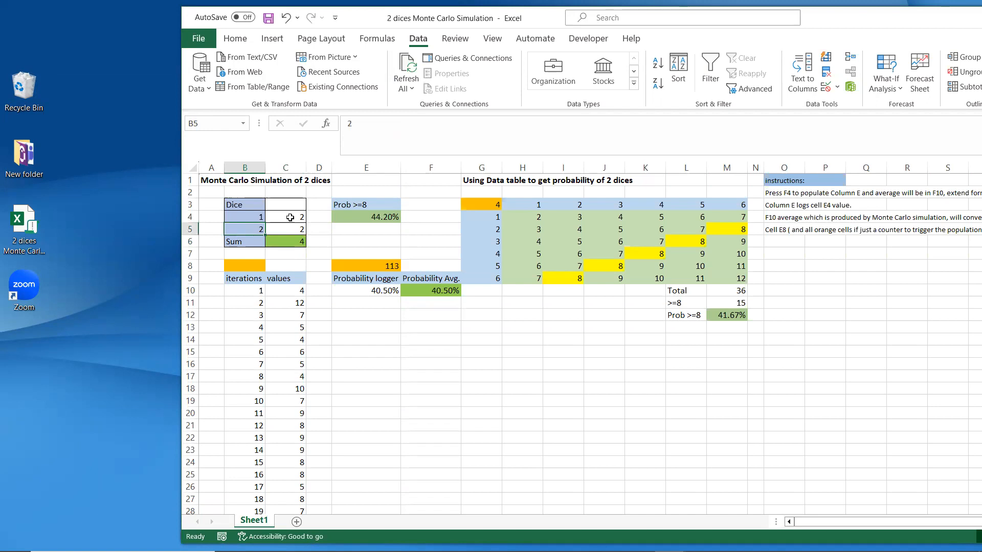
{"action": "key", "text": "Right"}
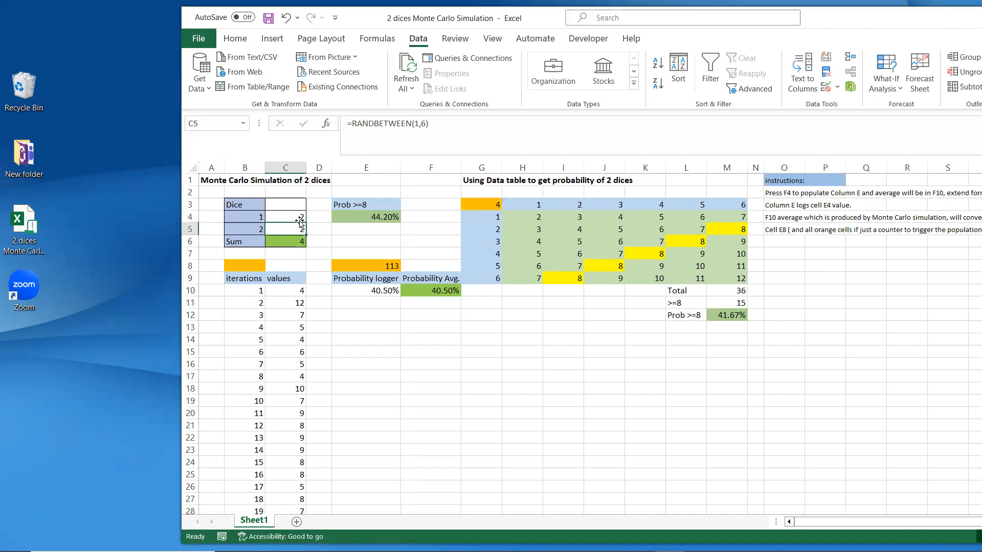
{"action": "left_click", "coordinate": [295, 217]}
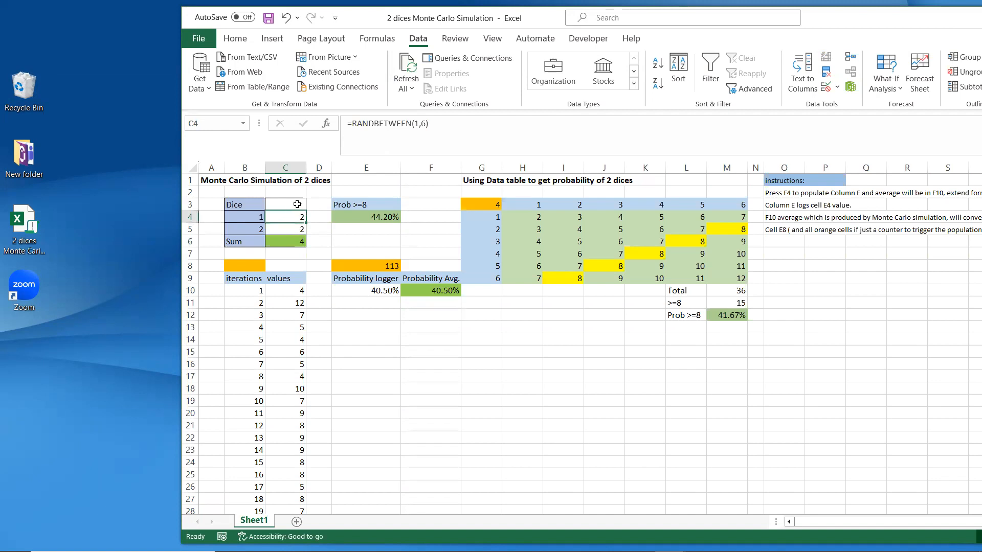
{"action": "left_click", "coordinate": [284, 243]}
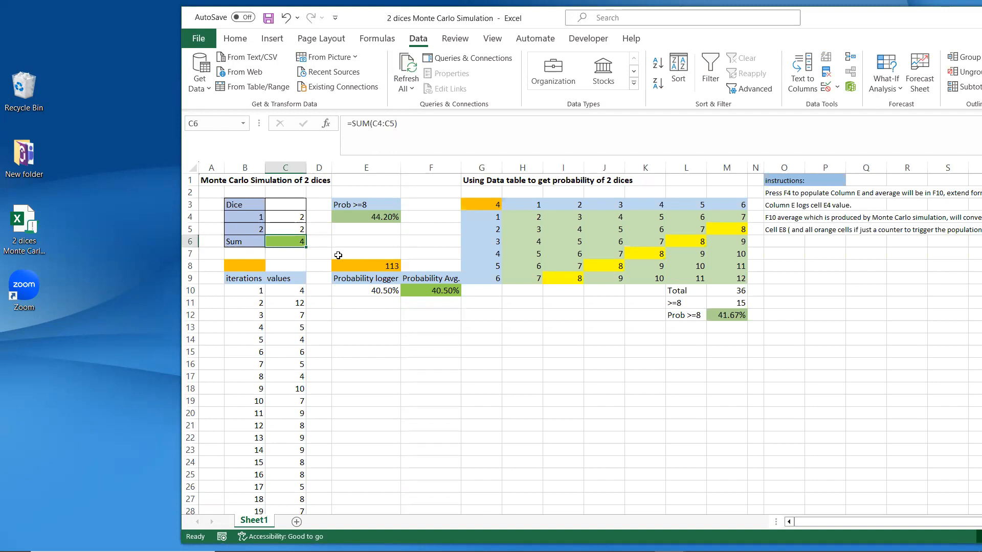
Step: Go over the Dice input block B3:B8 and the iterations, values, Probability and Prob >=8 headers
{"action": "left_click", "coordinate": [250, 203]}
{"action": "left_click_drag", "start_coordinate": [251, 202], "coordinate": [255, 267]}
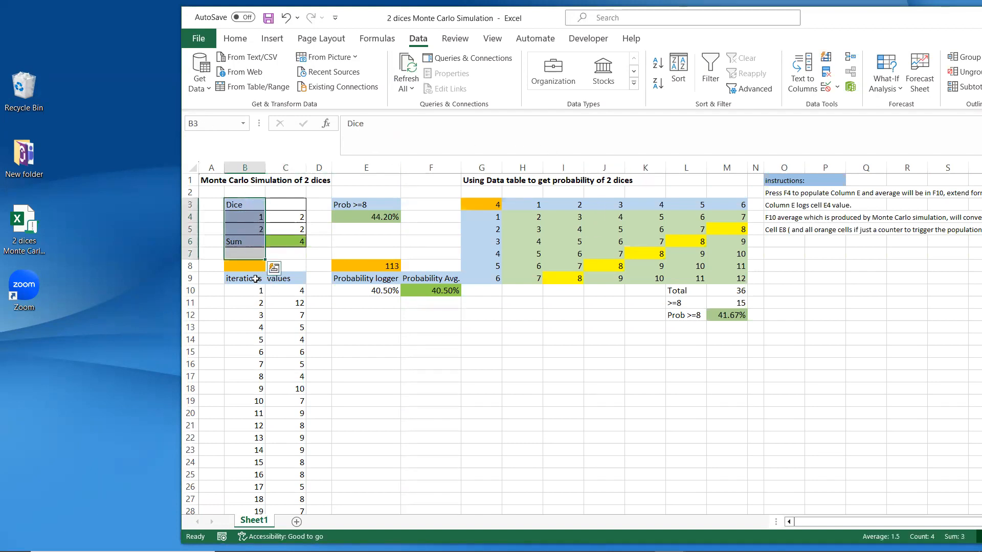
{"action": "left_click", "coordinate": [255, 280]}
{"action": "left_click", "coordinate": [281, 279]}
{"action": "left_click", "coordinate": [366, 281]}
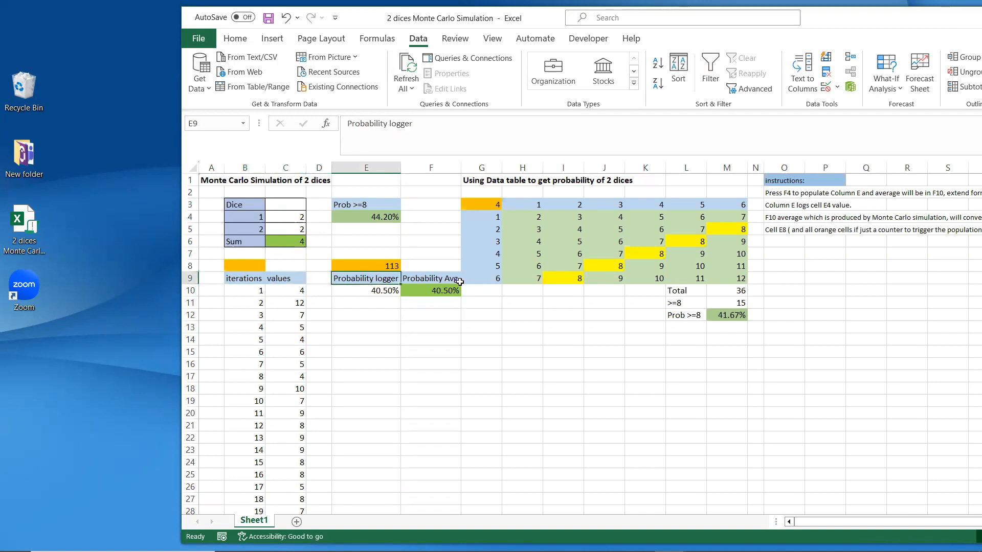
{"action": "left_click", "coordinate": [450, 281]}
{"action": "left_click", "coordinate": [364, 203]}
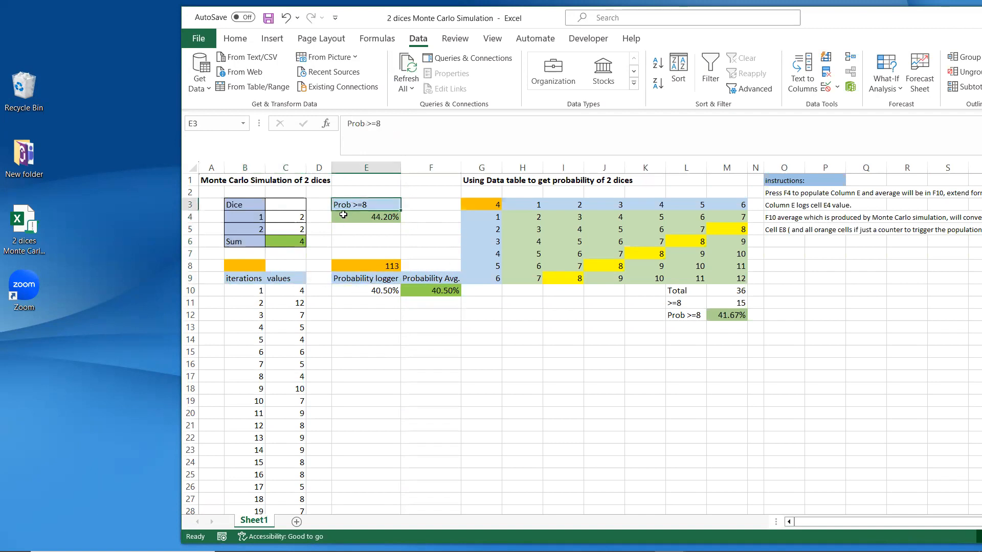
{"action": "left_click", "coordinate": [293, 242]}
Step: Inspect the COUNTIF, F10 average and M12 exact-probability formulas, plus counter cells B8 and E8
{"action": "left_click", "coordinate": [350, 218]}
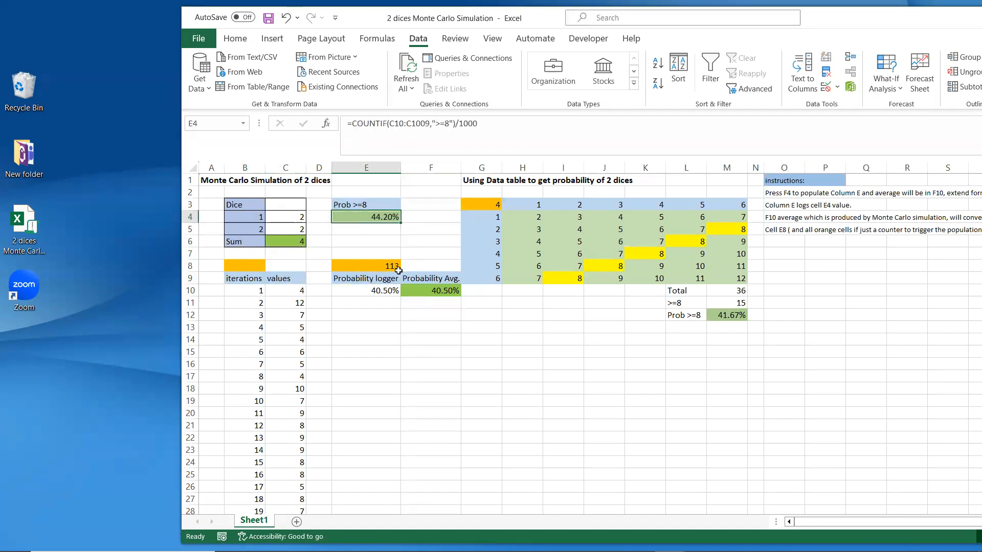
{"action": "left_click", "coordinate": [413, 289]}
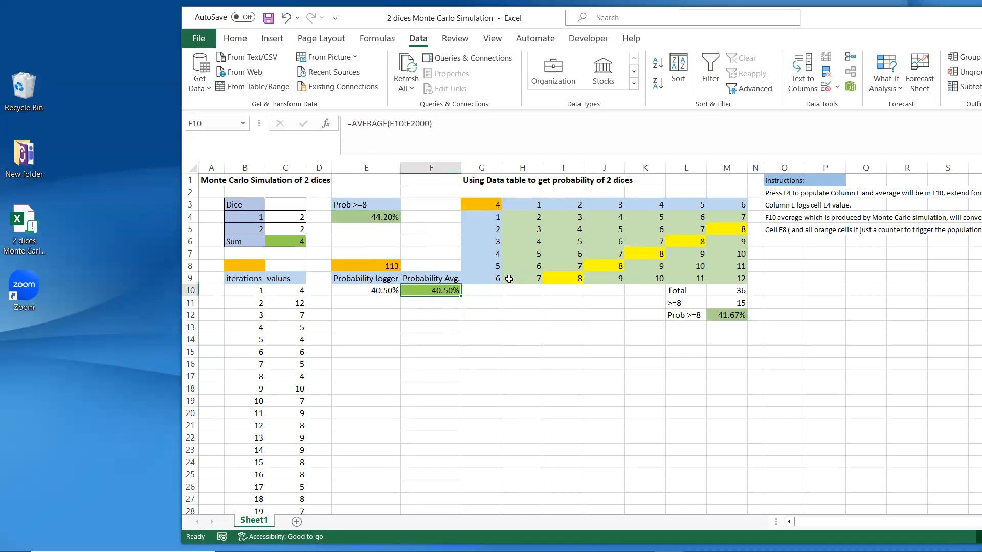
{"action": "left_click", "coordinate": [729, 315]}
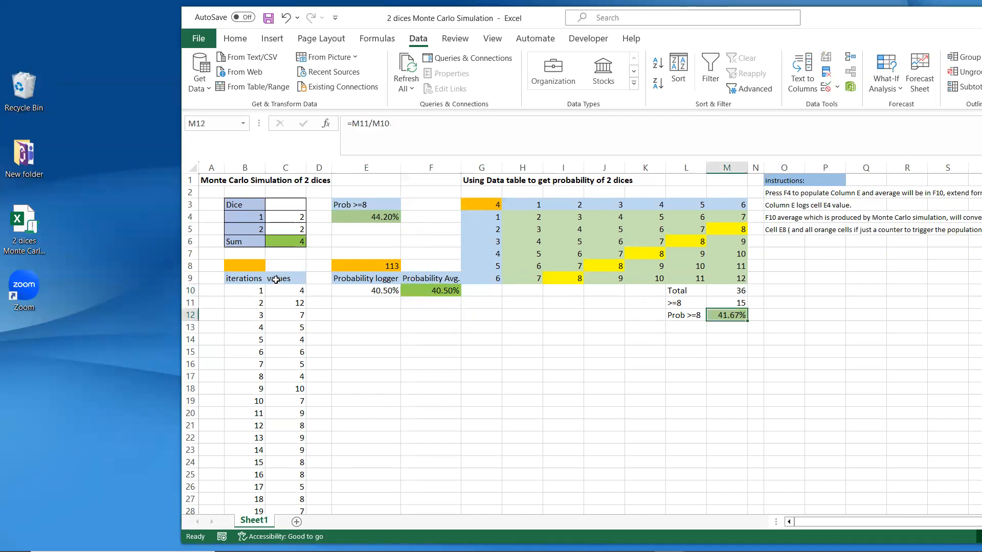
{"action": "left_click", "coordinate": [255, 267]}
{"action": "left_click", "coordinate": [381, 269]}
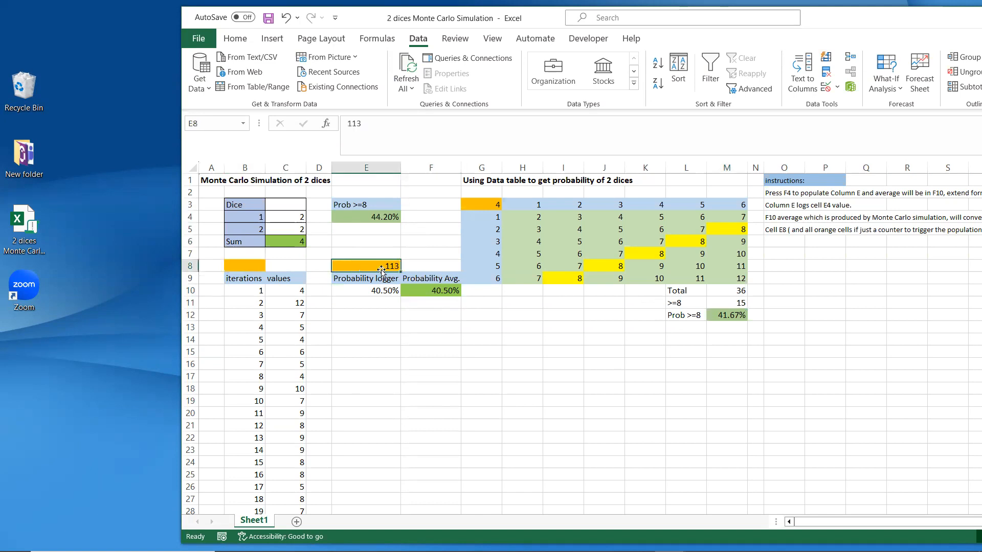
{"action": "left_click", "coordinate": [476, 206]}
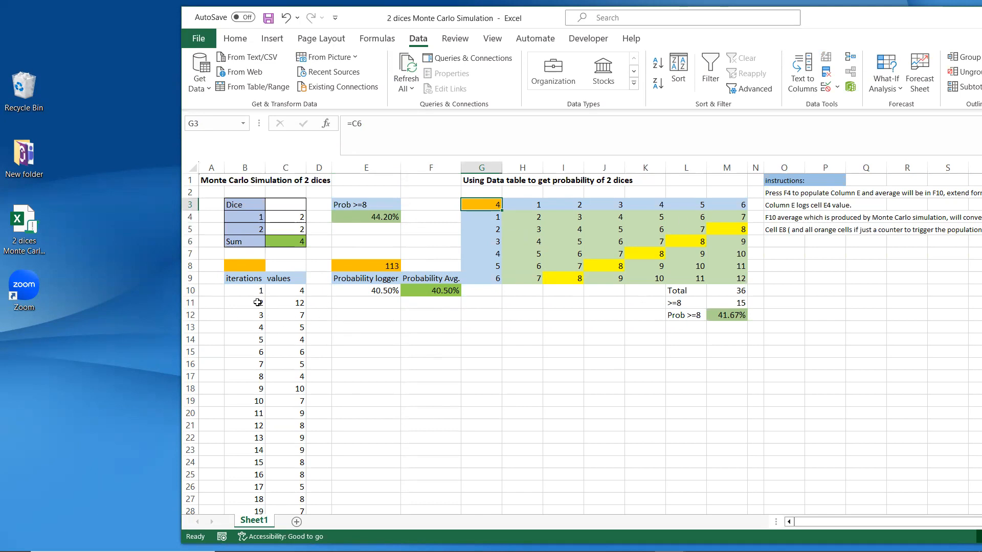
{"action": "left_click", "coordinate": [256, 265]}
{"action": "left_click", "coordinate": [346, 261]}
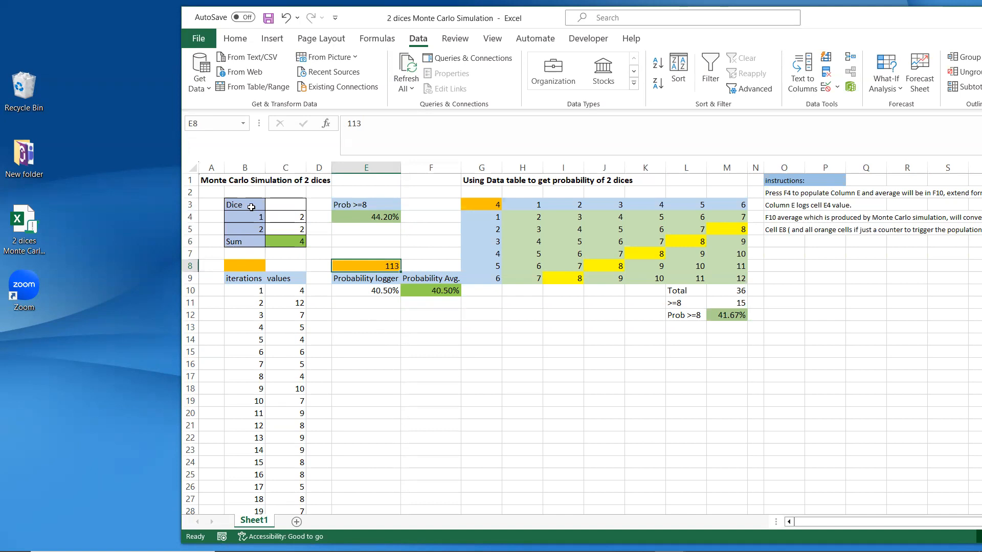
{"action": "left_click_drag", "start_coordinate": [246, 204], "coordinate": [296, 240]}
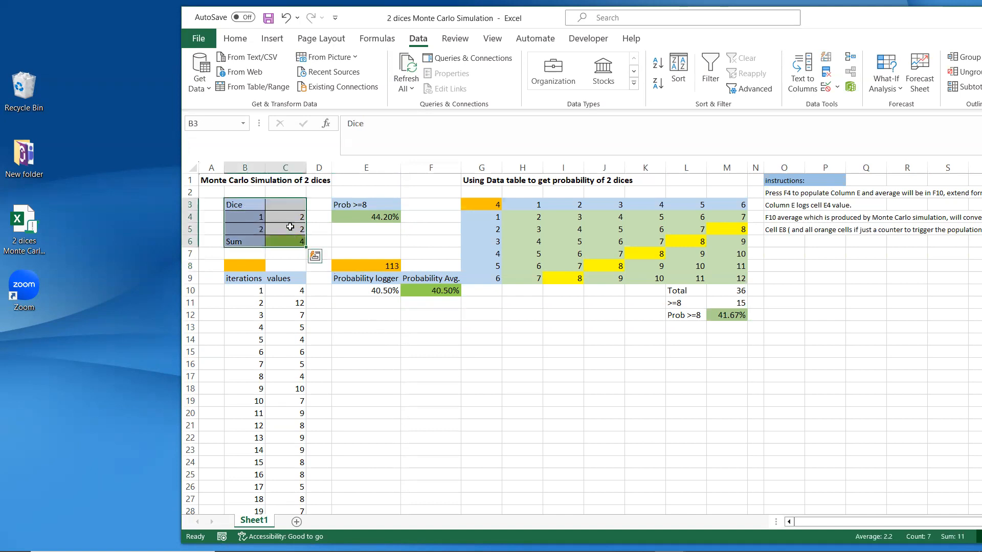
{"action": "left_click", "coordinate": [294, 217]}
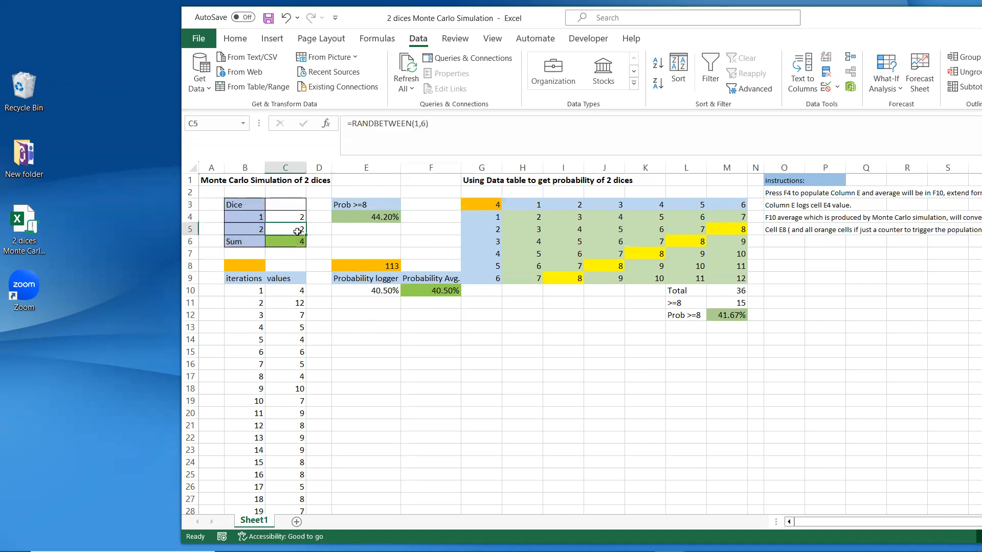
{"action": "left_click", "coordinate": [286, 242]}
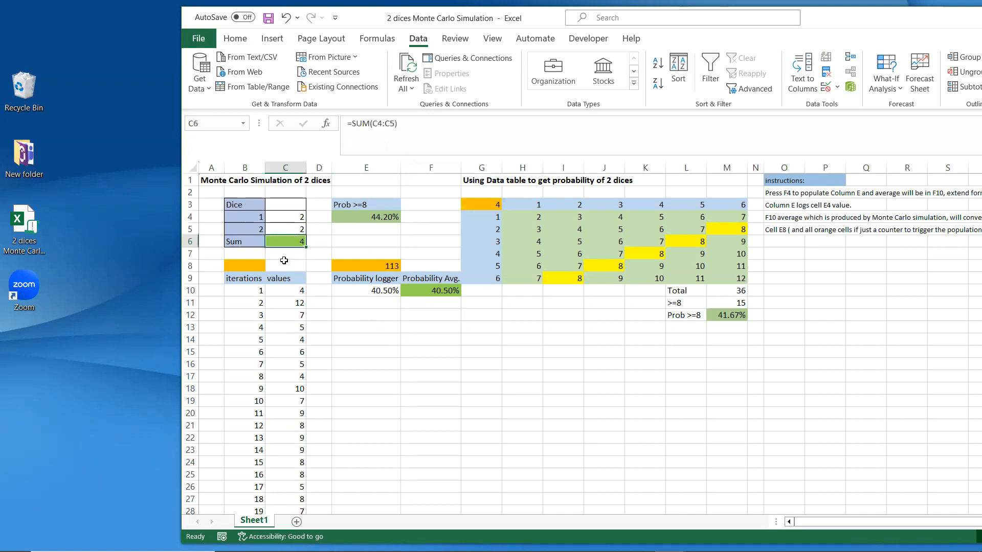
{"action": "left_click", "coordinate": [363, 218]}
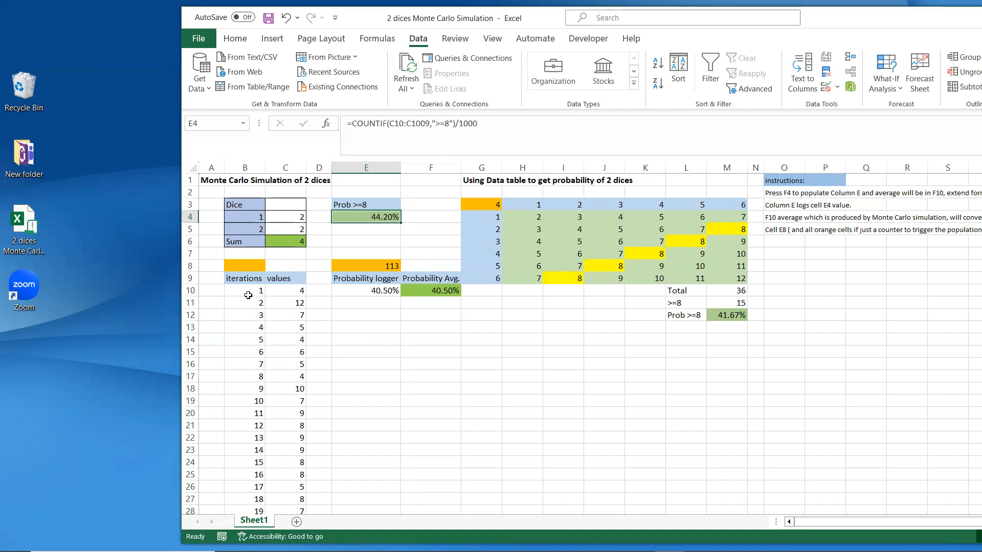
Step: Clear the old iterations and values from B10:C1009
{"action": "left_click_drag", "start_coordinate": [248, 290], "coordinate": [291, 406]}
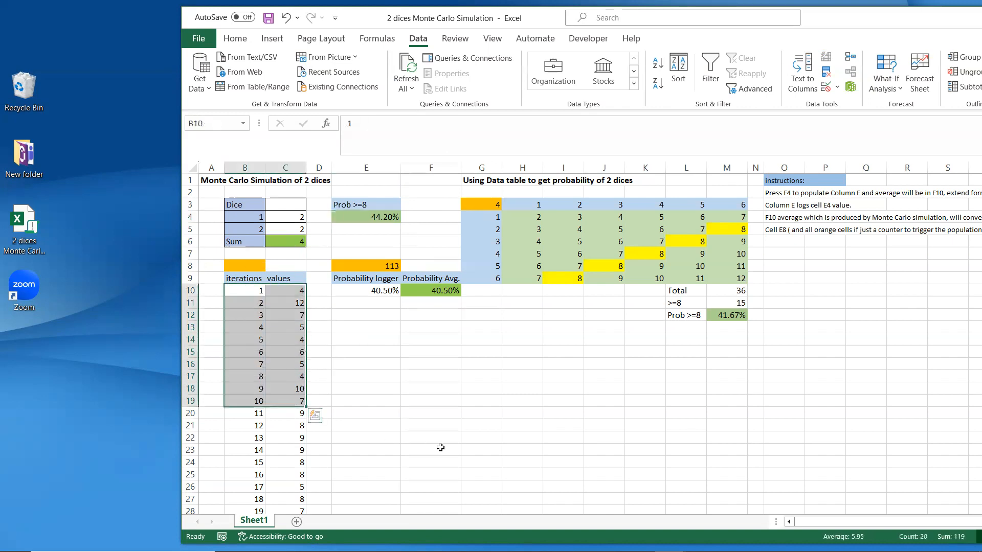
{"action": "key", "text": "ctrl+shift+Down"}
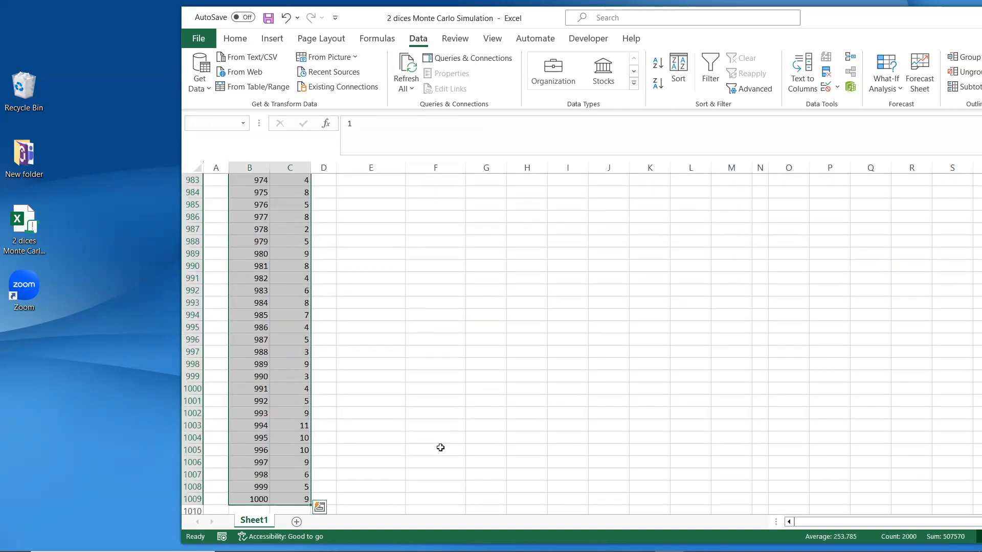
{"action": "key", "text": "Delete"}
{"action": "key", "text": "ctrl+BackSpace"}
{"action": "left_click", "coordinate": [448, 435]}
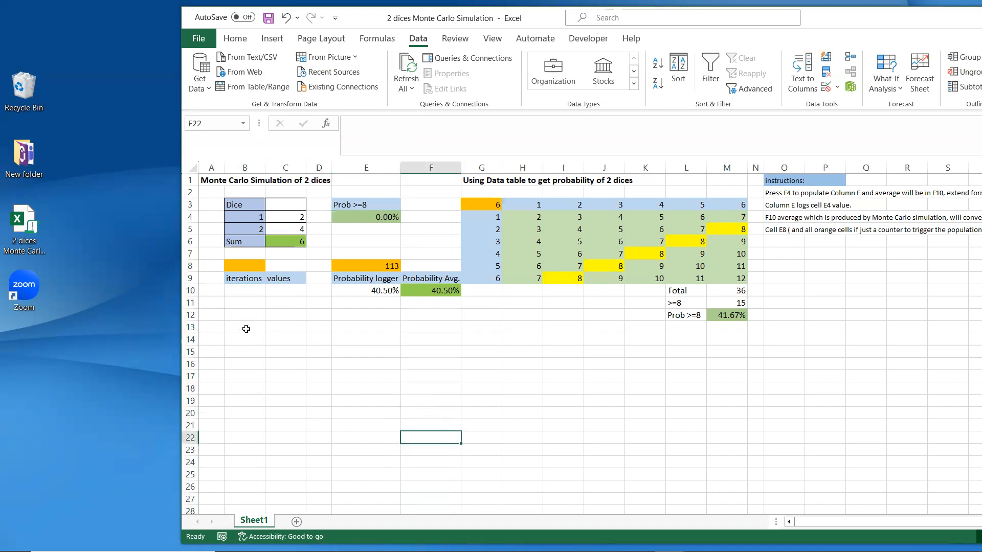
Step: Enter 1 in B10 as the first iteration number
{"action": "left_click", "coordinate": [254, 293]}
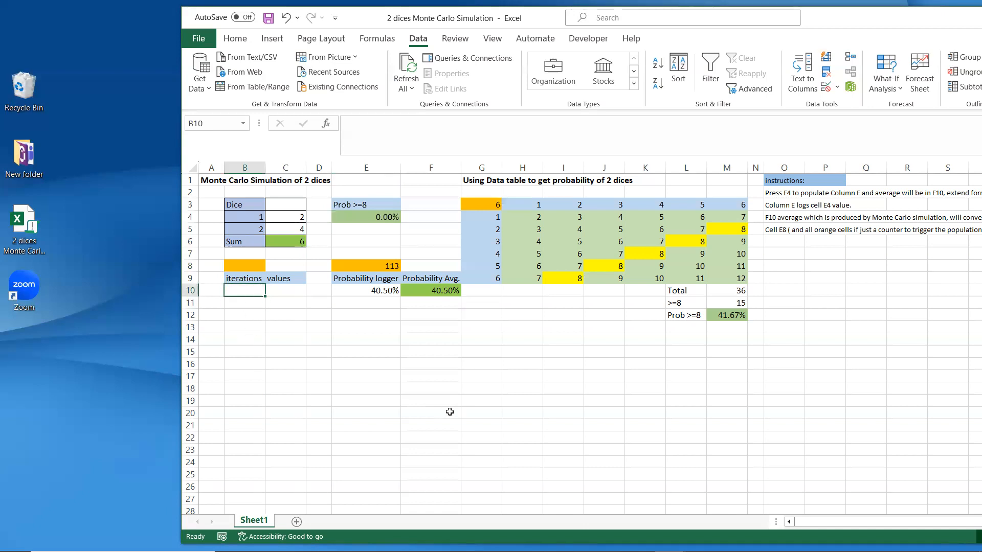
{"action": "left_click", "coordinate": [387, 215]}
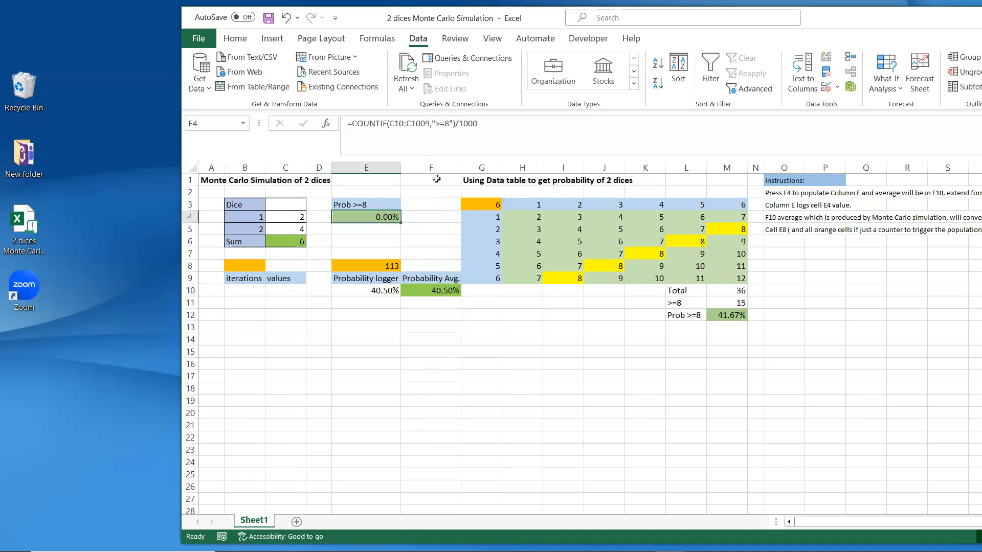
{"action": "left_click", "coordinate": [242, 286]}
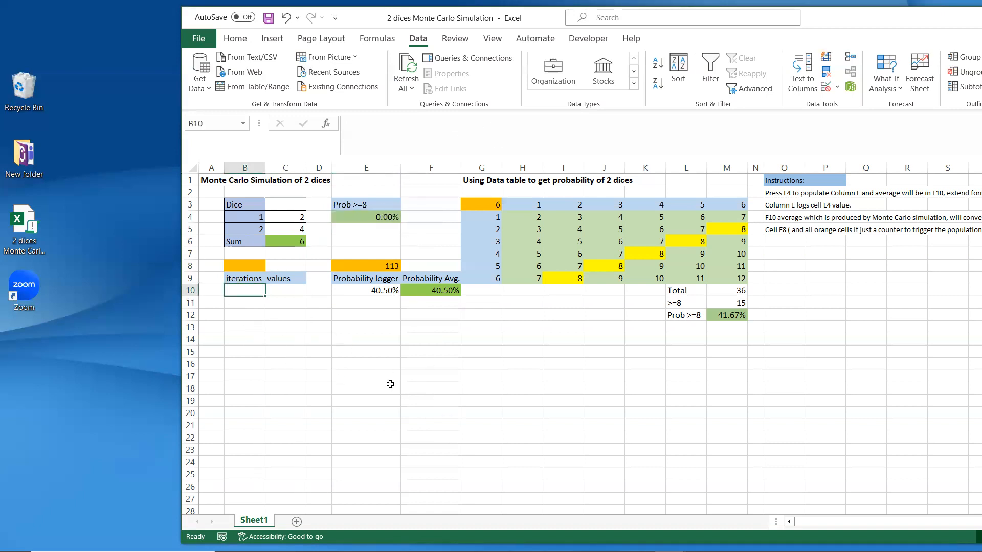
{"action": "type", "text": "1"}
{"action": "left_click", "coordinate": [390, 384]}
{"action": "left_click", "coordinate": [245, 290]}
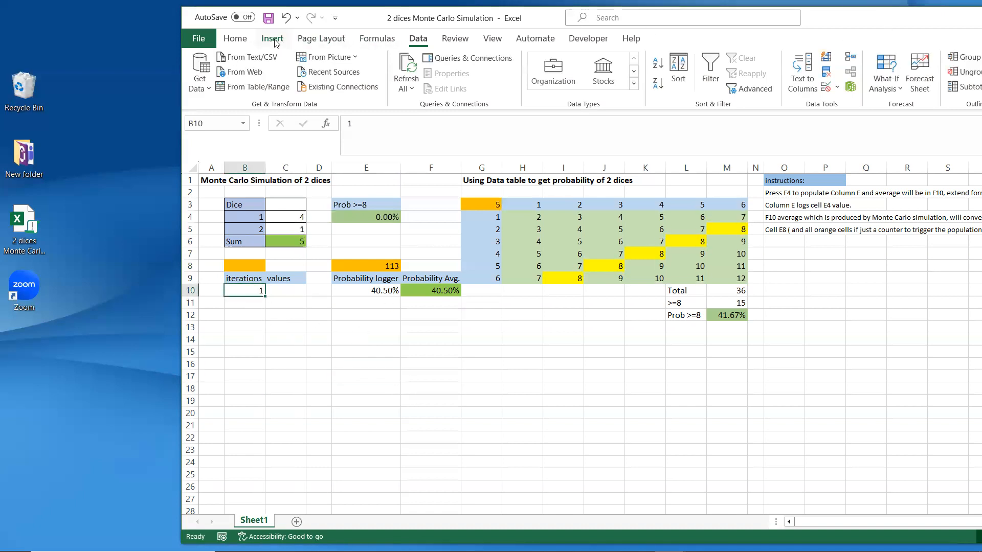
Step: Fill column B from B10 as a series in columns up to 1000, then check both ends
{"action": "left_click", "coordinate": [235, 39]}
{"action": "left_click", "coordinate": [944, 73]}
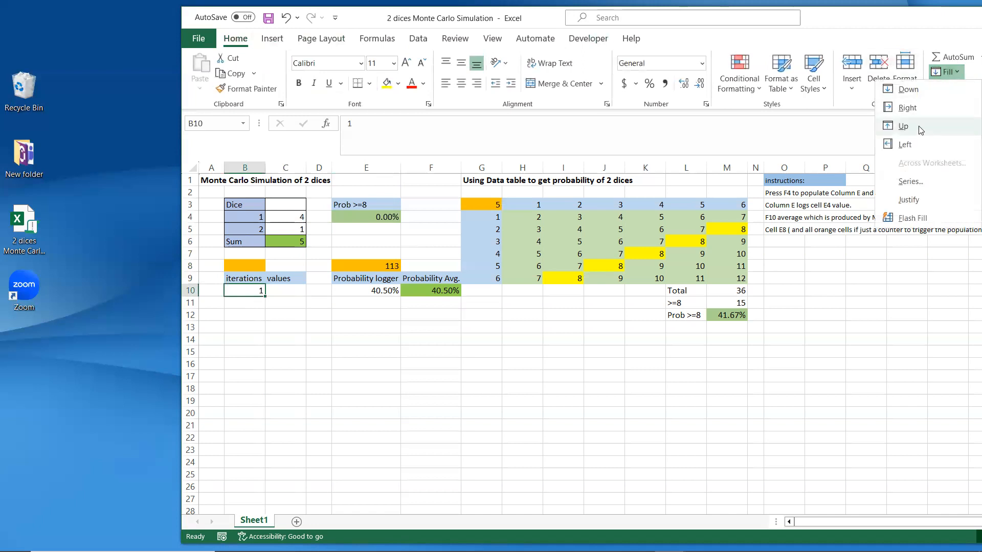
{"action": "left_click", "coordinate": [911, 181]}
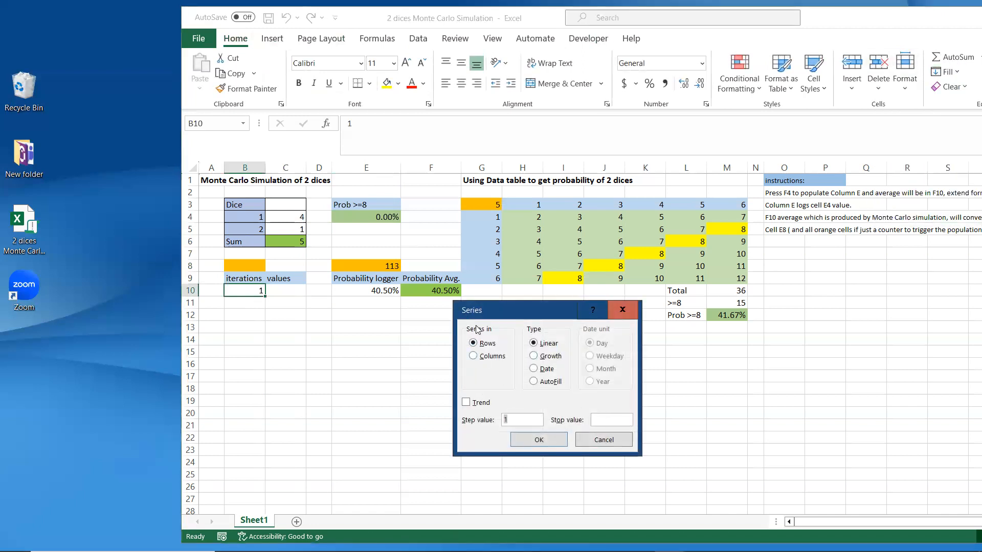
{"action": "left_click", "coordinate": [488, 355]}
{"action": "left_click", "coordinate": [614, 421]}
{"action": "left_click", "coordinate": [539, 441]}
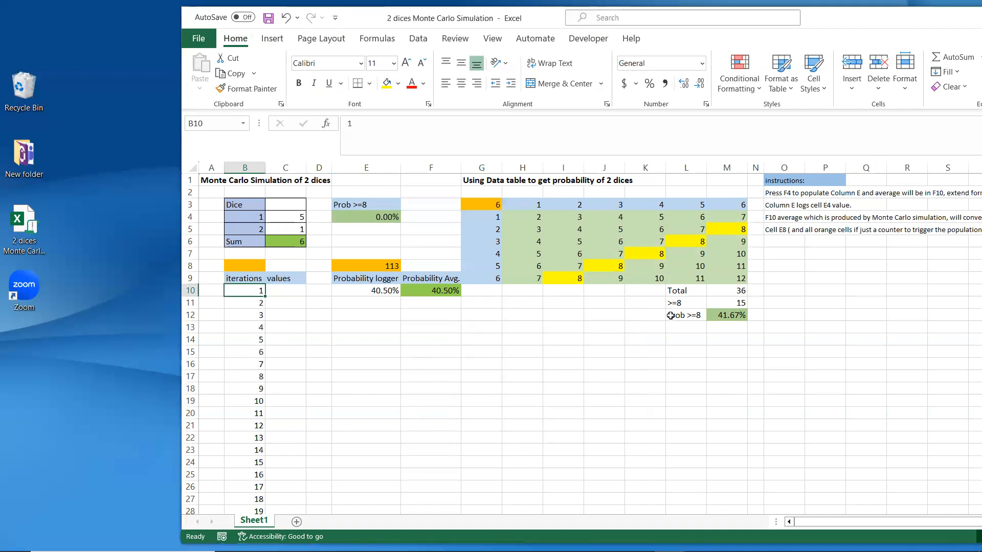
{"action": "key", "text": "ctrl+Down"}
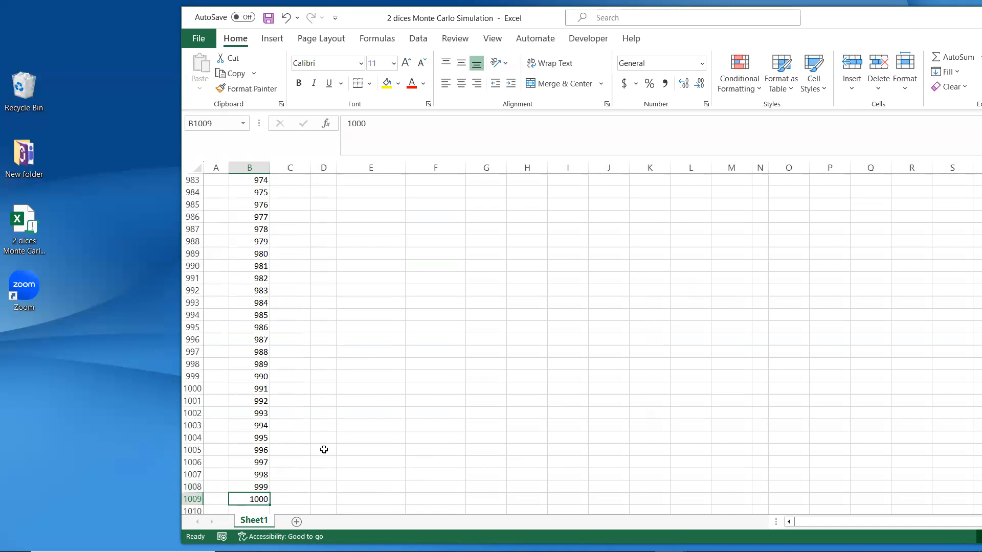
{"action": "key", "text": "ctrl+Up"}
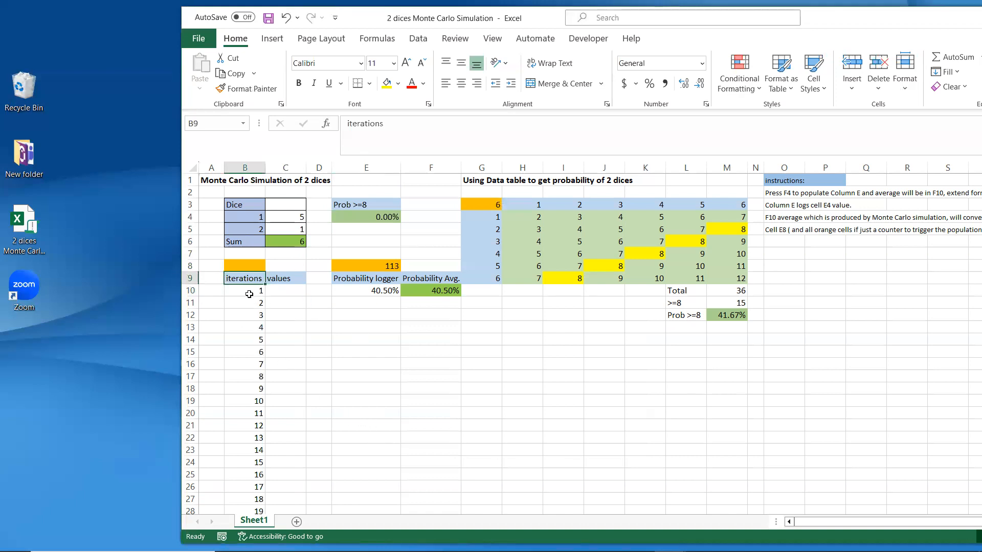
Step: Preview selecting the B10:C1009 block, then return to the first iteration
{"action": "left_click_drag", "start_coordinate": [248, 293], "coordinate": [287, 364]}
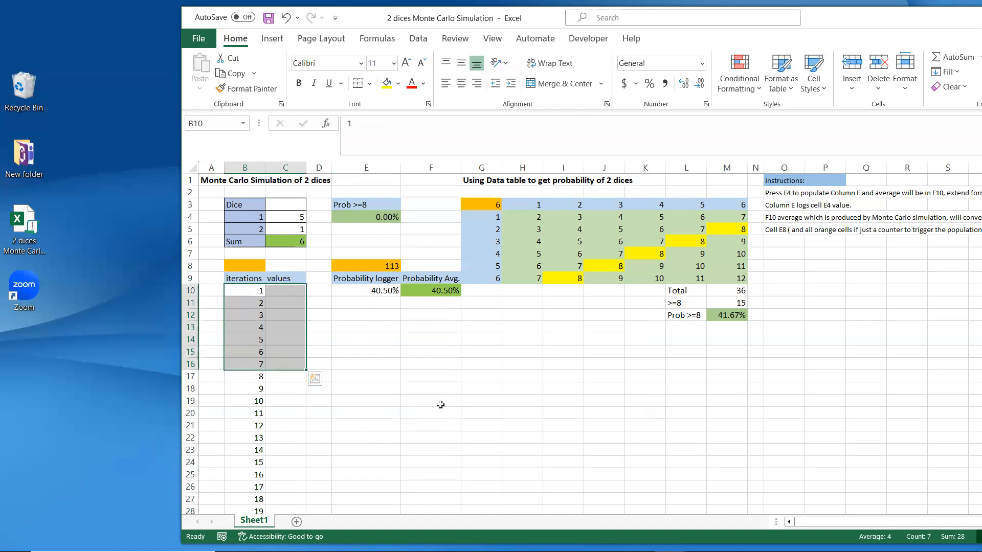
{"action": "key", "text": "ctrl+shift+Down"}
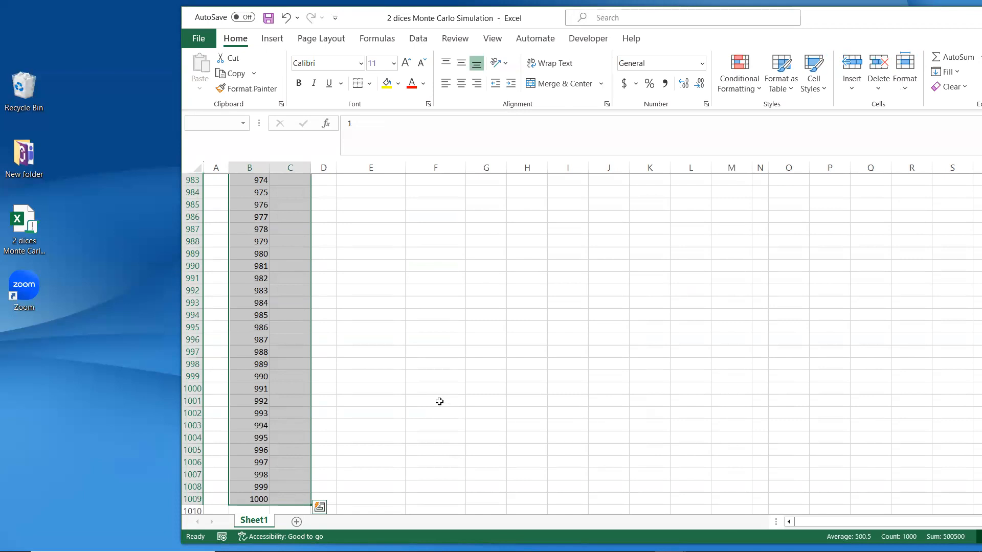
{"action": "key", "text": "Up"}
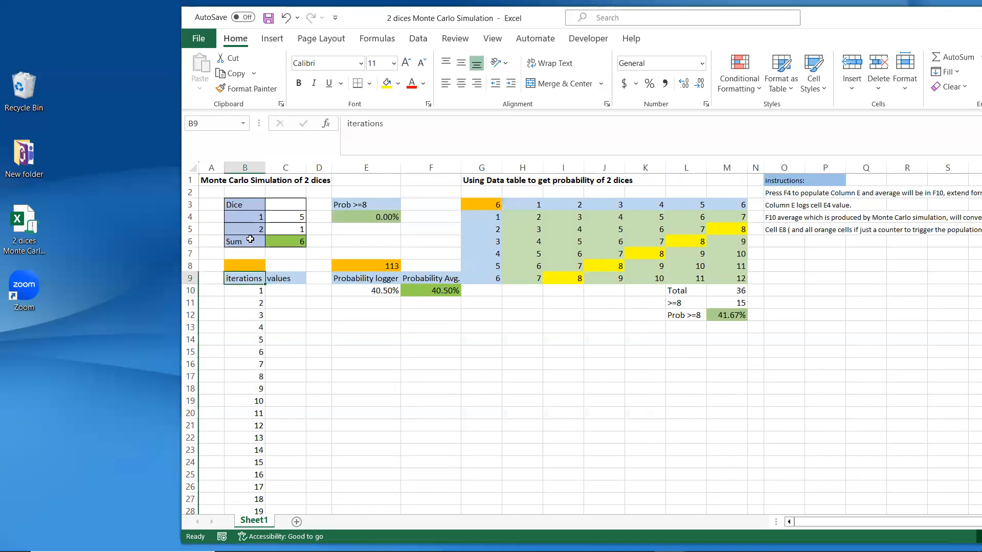
{"action": "left_click", "coordinate": [262, 290]}
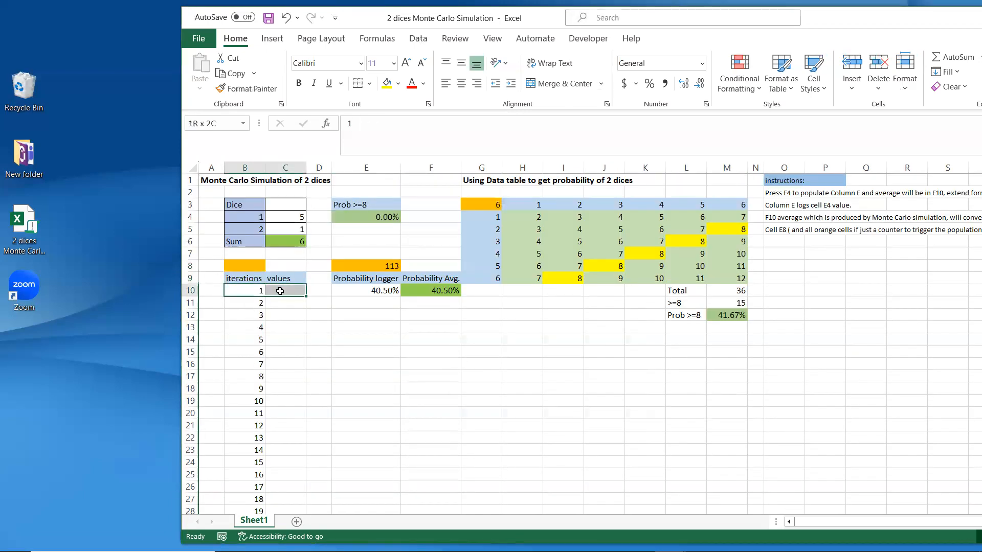
{"action": "left_click", "coordinate": [318, 351]}
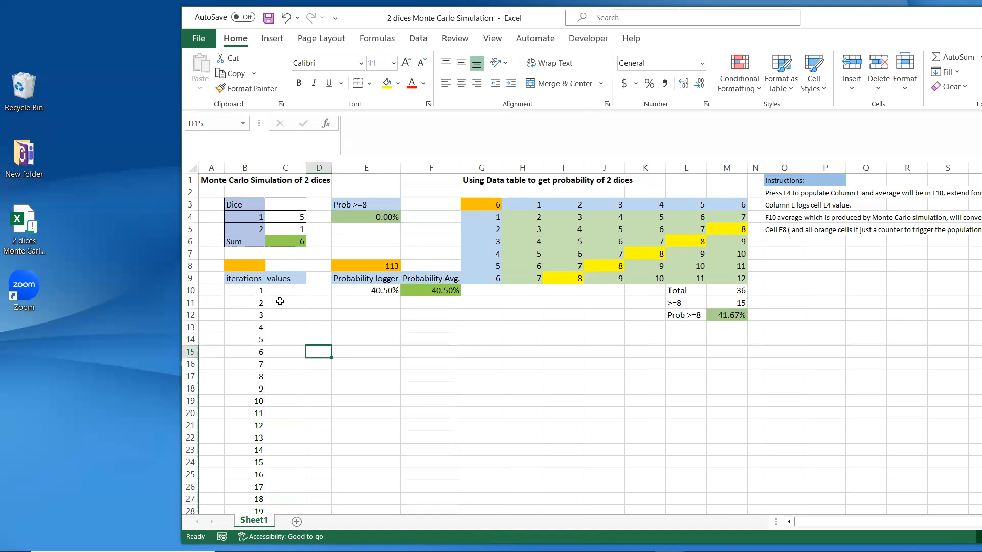
Step: Enter =C6 in C10 to link the first simulated value to the dice sum
{"action": "left_click", "coordinate": [290, 239]}
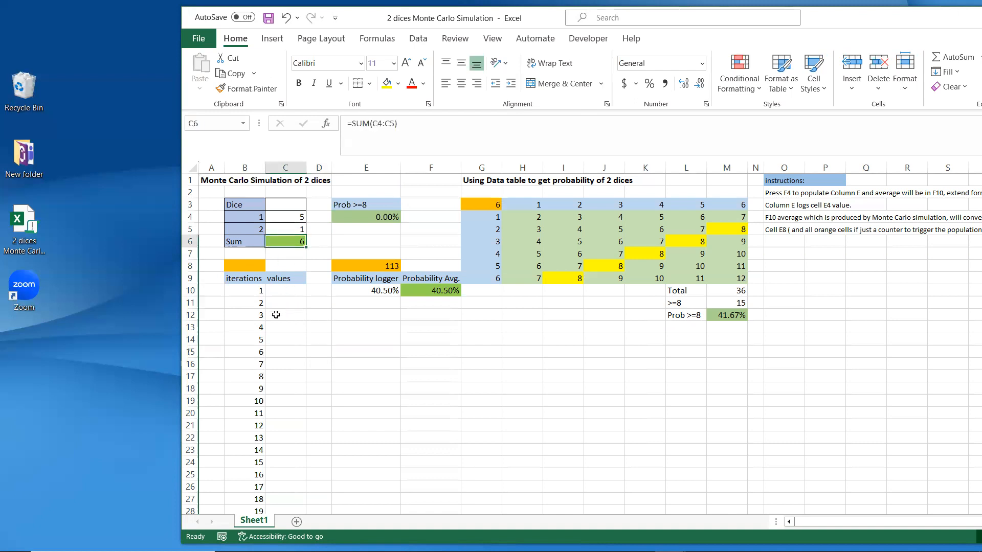
{"action": "left_click", "coordinate": [288, 292]}
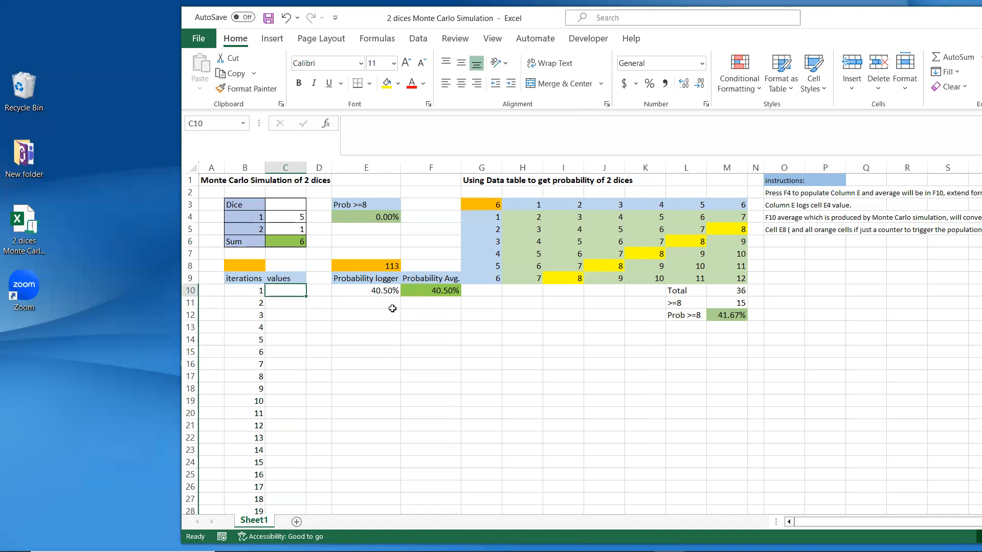
{"action": "type", "text": "="}
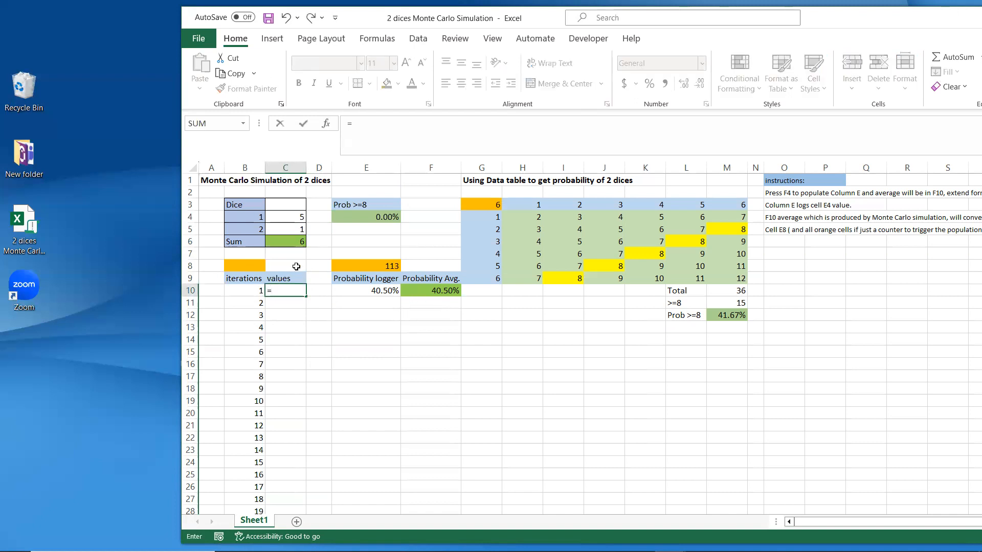
{"action": "left_click", "coordinate": [288, 241]}
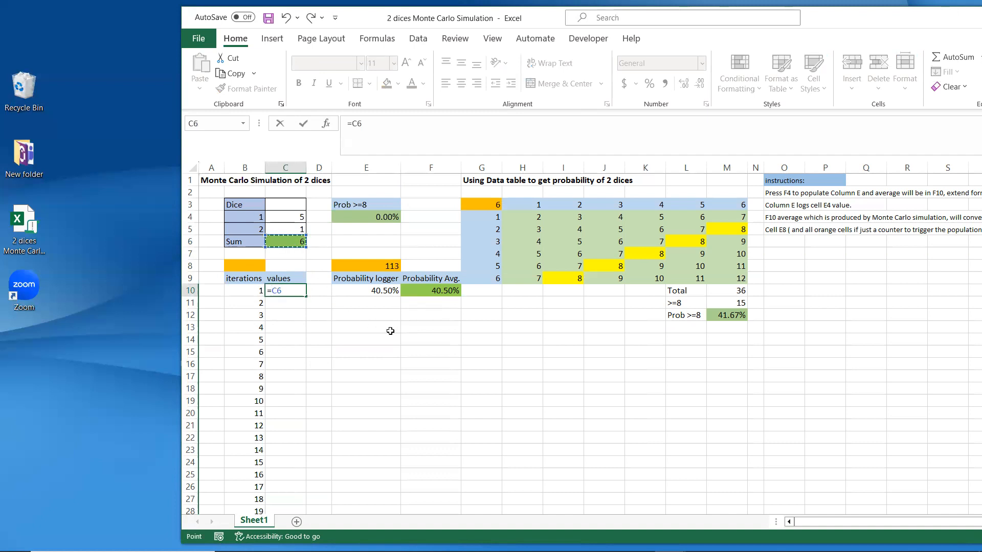
{"action": "key", "text": "Return"}
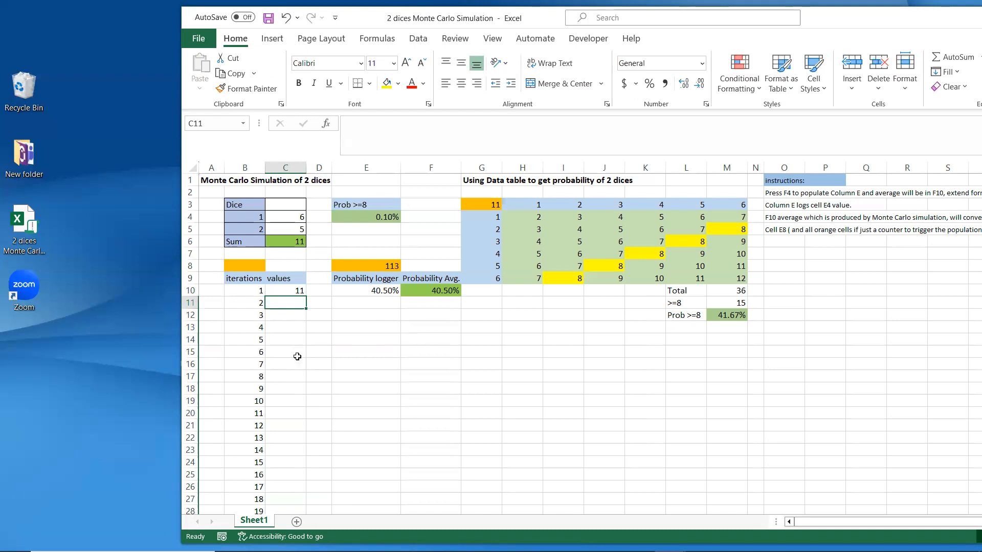
Step: Select B10:C1009 and open What-If Analysis on the Data tab
{"action": "left_click", "coordinate": [295, 243]}
{"action": "left_click", "coordinate": [301, 373]}
{"action": "left_click_drag", "start_coordinate": [243, 291], "coordinate": [279, 328]}
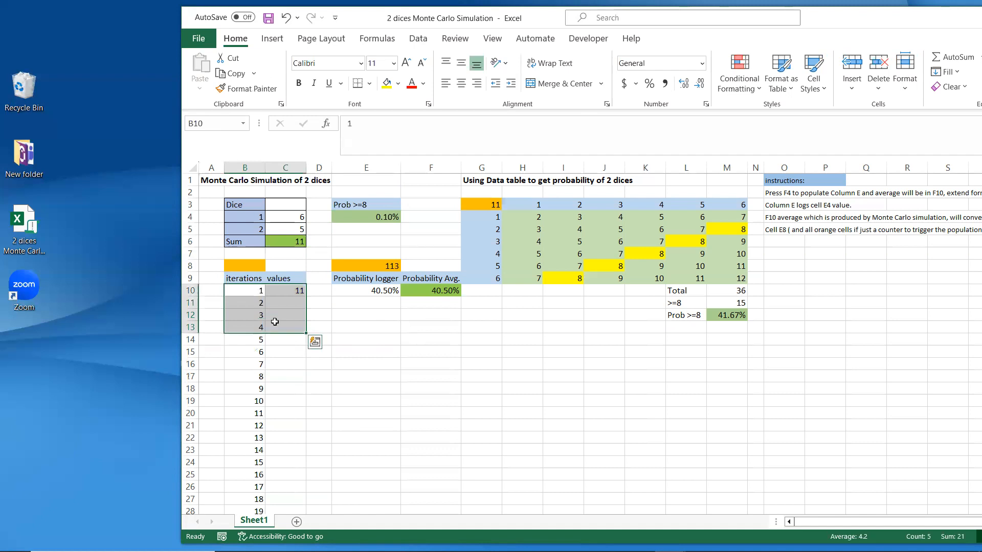
{"action": "key", "text": "ctrl+shift+Down"}
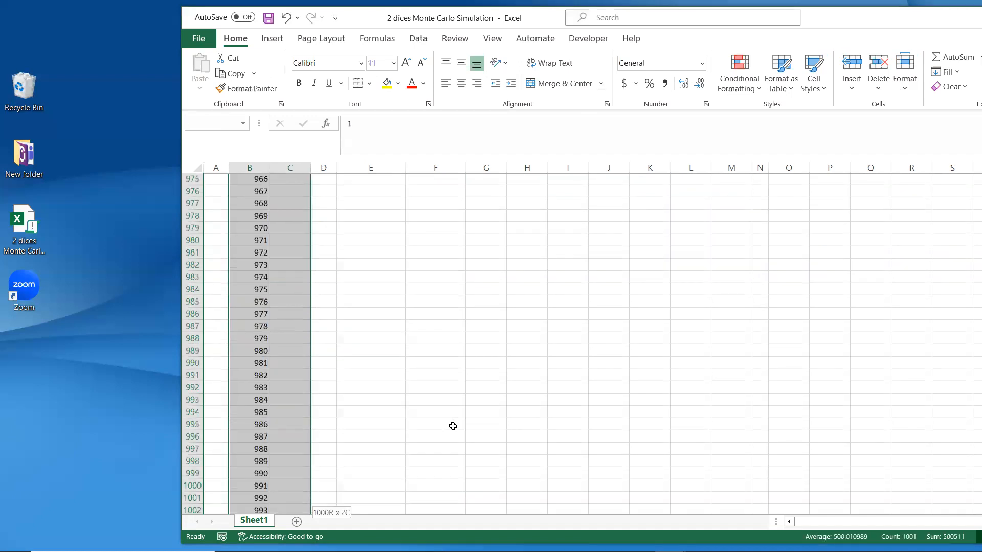
{"action": "left_click", "coordinate": [418, 39]}
{"action": "left_click", "coordinate": [886, 81]}
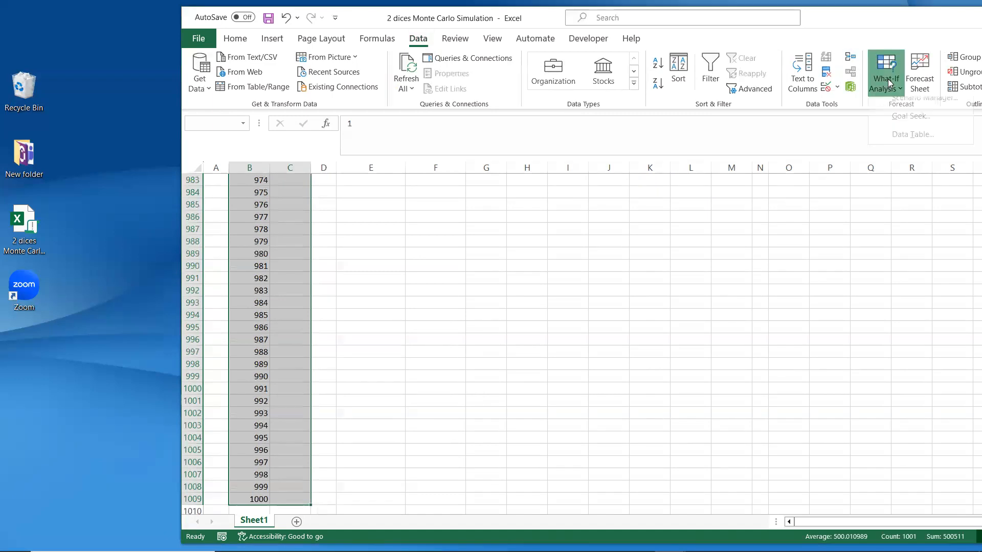
Step: Create a one-variable data table with B8 as the column input cell
{"action": "left_click", "coordinate": [918, 144]}
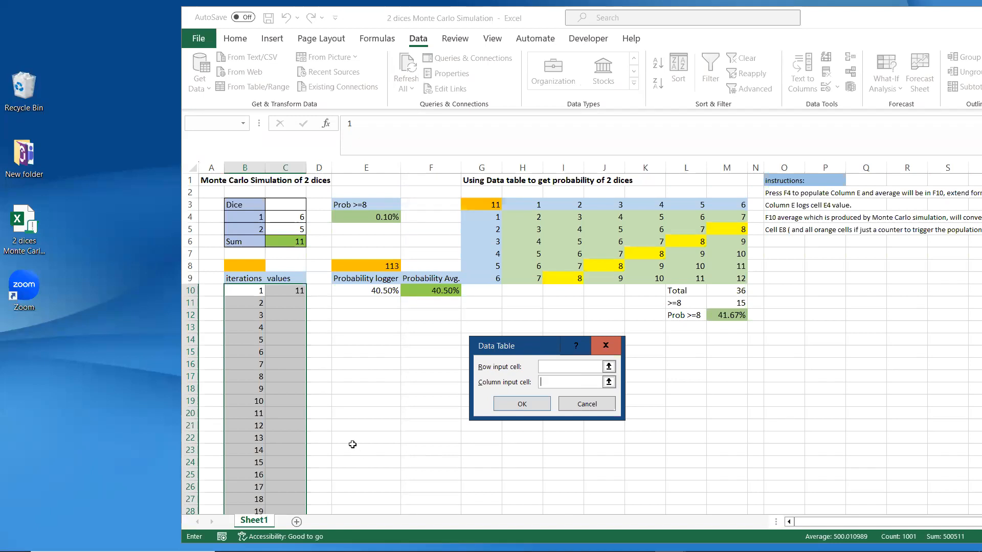
{"action": "left_click", "coordinate": [241, 266]}
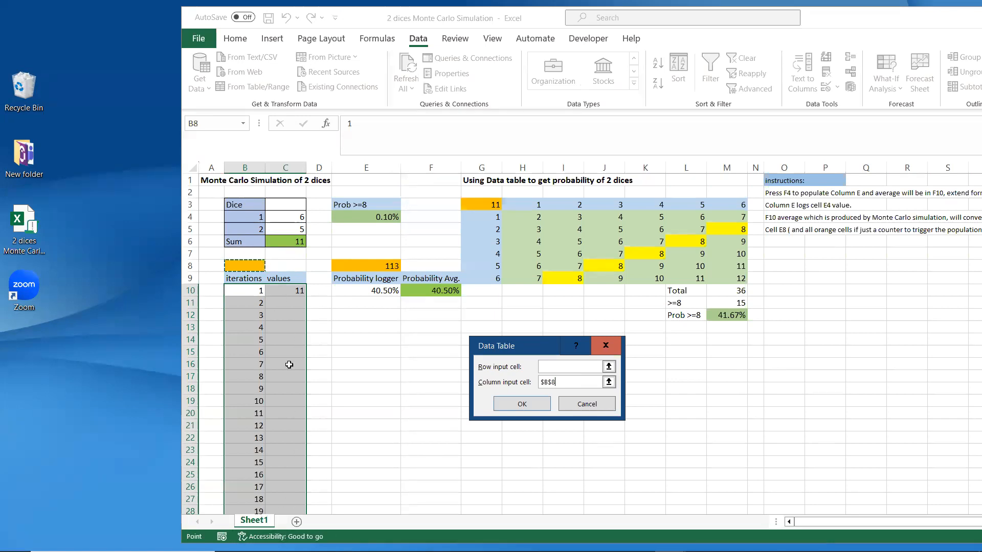
{"action": "left_click", "coordinate": [524, 403]}
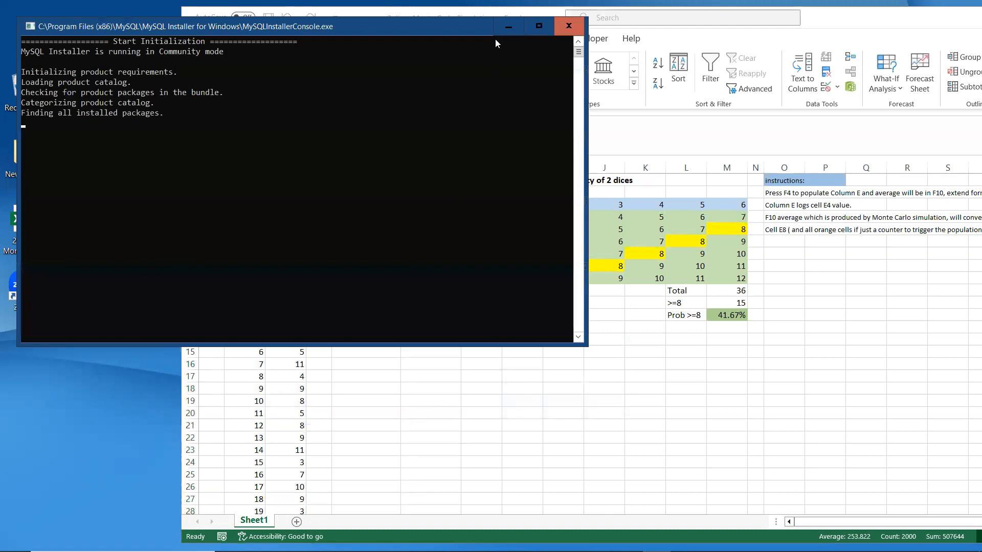
{"action": "left_click", "coordinate": [508, 26]}
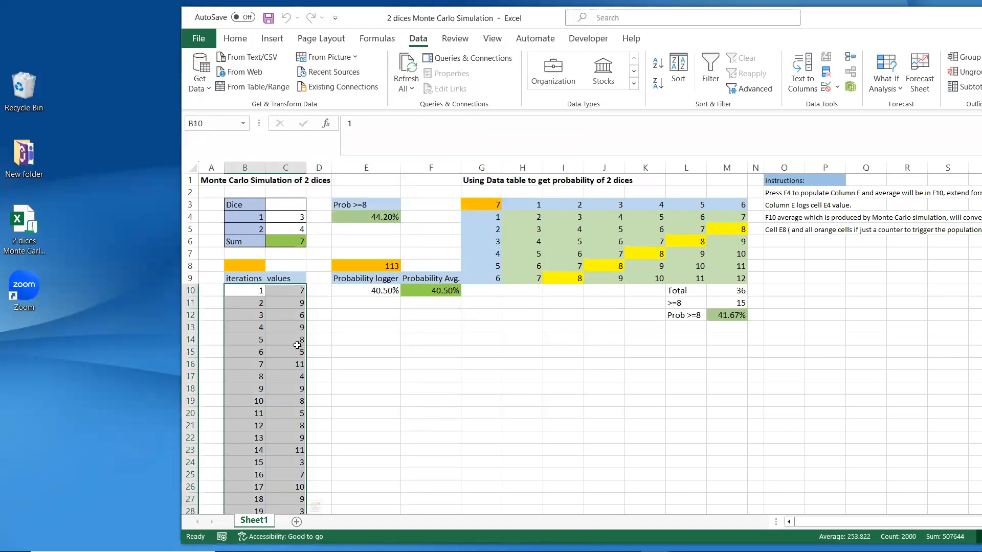
{"action": "left_click", "coordinate": [292, 307]}
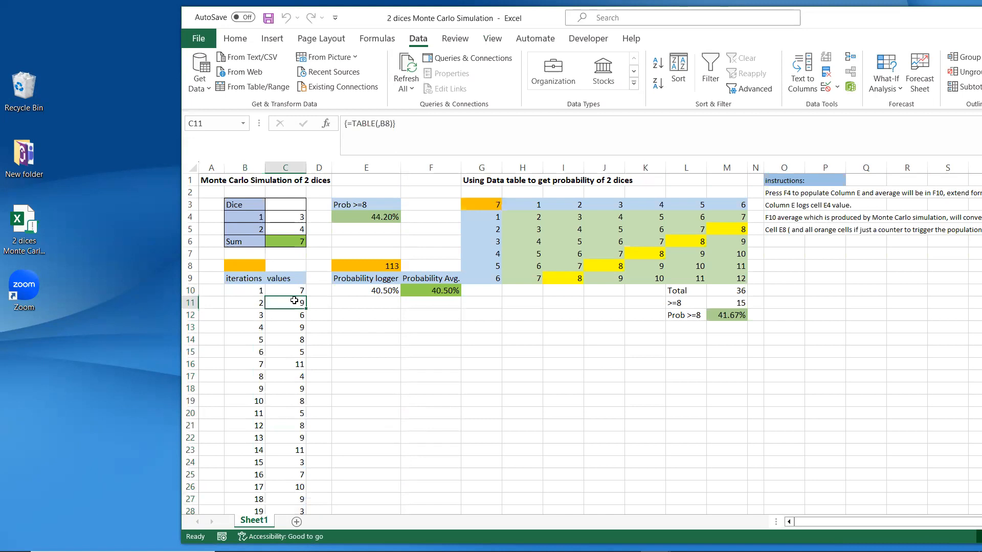
{"action": "left_click", "coordinate": [289, 315]}
{"action": "left_click", "coordinate": [286, 351]}
{"action": "left_click", "coordinate": [287, 336]}
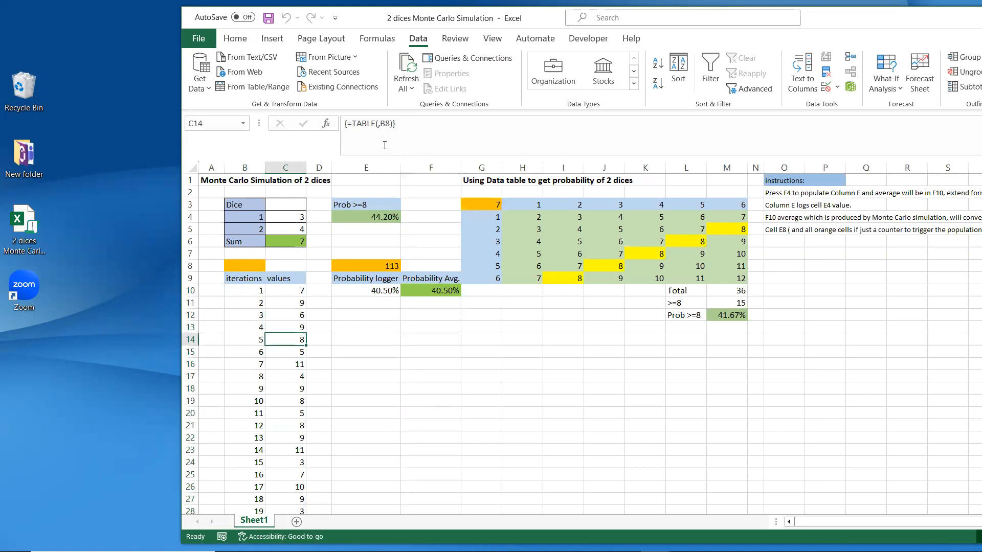
{"action": "left_click", "coordinate": [292, 305]}
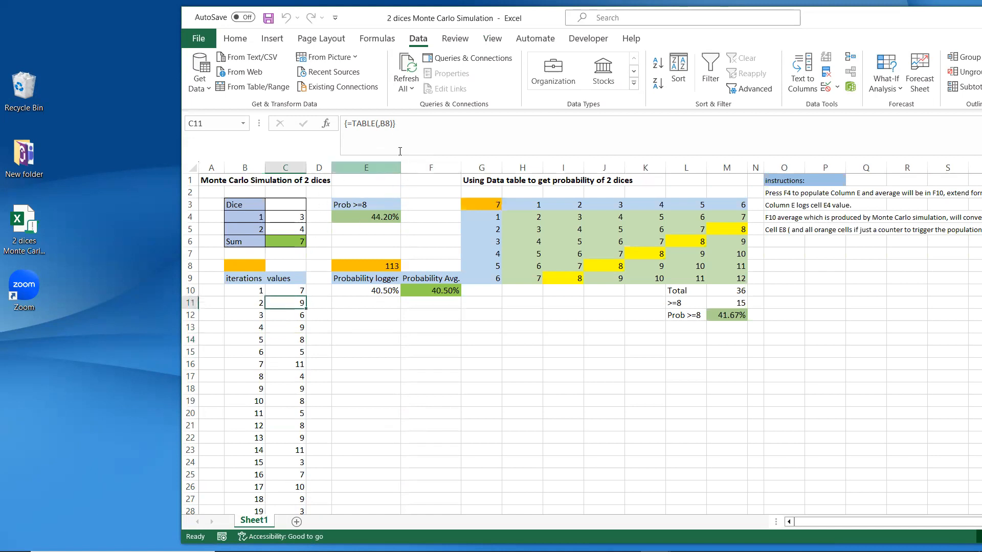
{"action": "left_click", "coordinate": [250, 269]}
{"action": "left_click", "coordinate": [282, 339]}
{"action": "left_click", "coordinate": [277, 412]}
{"action": "left_click", "coordinate": [293, 457]}
{"action": "scroll", "coordinate": [390, 454], "scroll_direction": "down", "scroll_amount": 8}
{"action": "scroll", "coordinate": [391, 453], "scroll_direction": "up", "scroll_amount": 5}
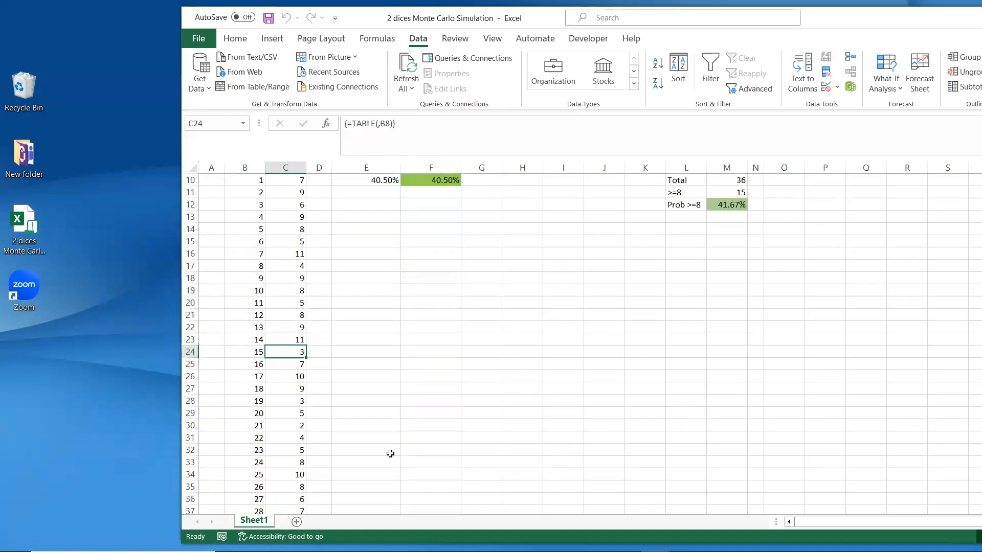
{"action": "scroll", "coordinate": [369, 448], "scroll_direction": "up", "scroll_amount": 3}
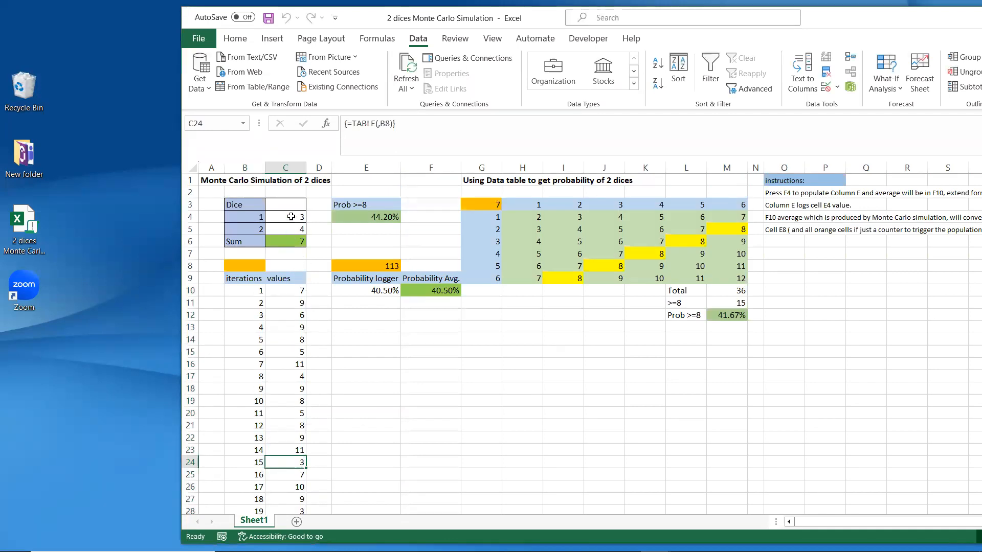
{"action": "left_click", "coordinate": [278, 375]}
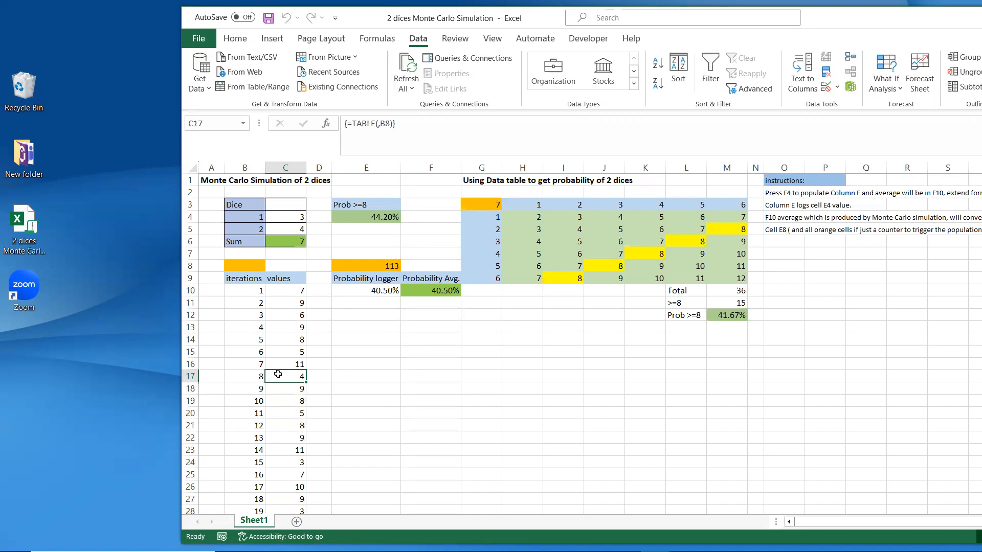
{"action": "key", "text": "ctrl+Down"}
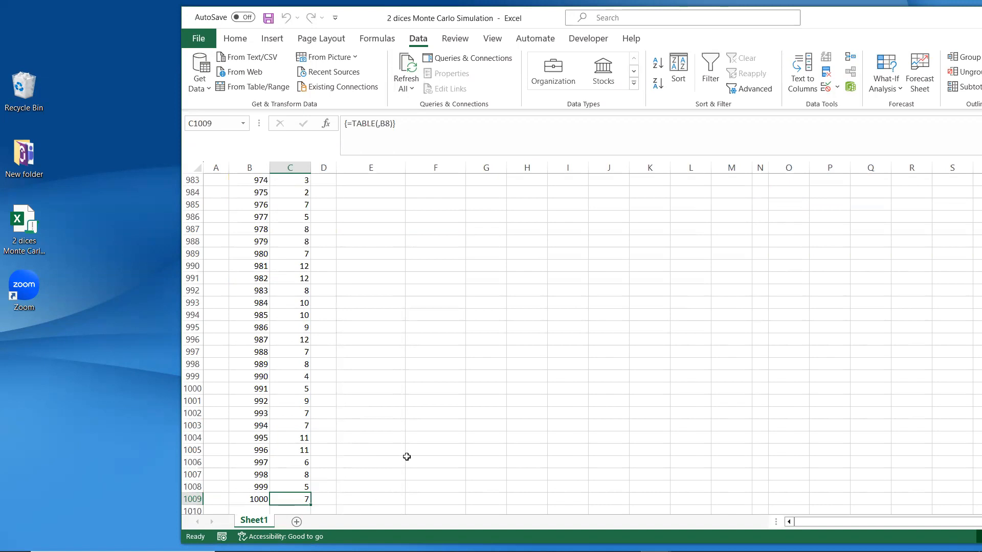
{"action": "key", "text": "ctrl+Up"}
{"action": "scroll", "coordinate": [406, 457], "scroll_direction": "up", "scroll_amount": 3}
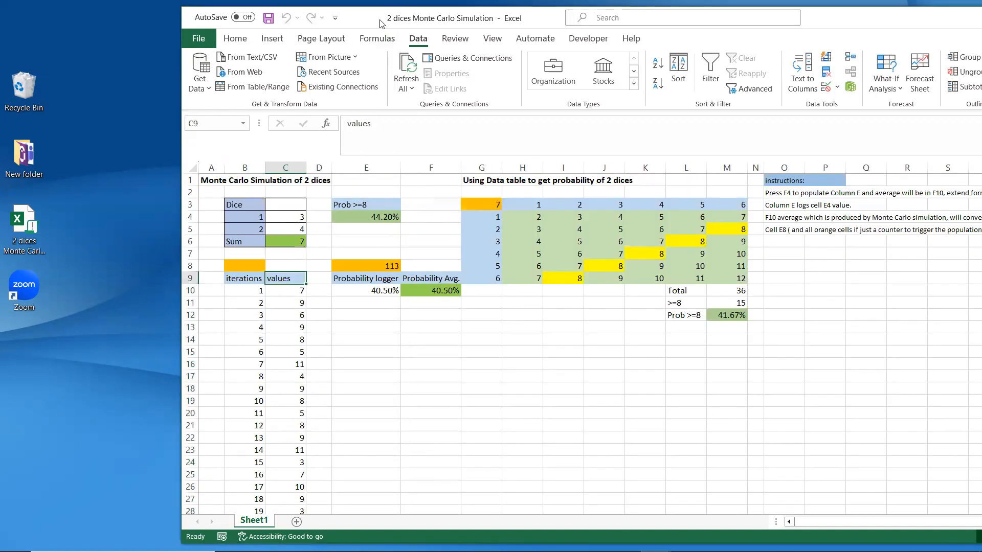
{"action": "left_click", "coordinate": [382, 220]}
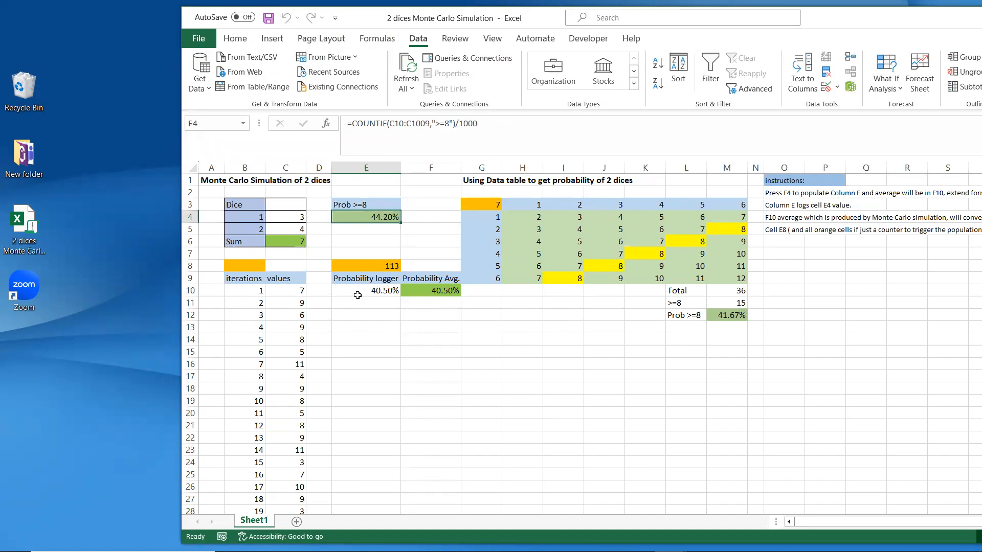
{"action": "left_click", "coordinate": [381, 304]}
{"action": "left_click", "coordinate": [390, 320]}
{"action": "left_click", "coordinate": [391, 326]}
{"action": "left_click", "coordinate": [388, 342]}
{"action": "left_click", "coordinate": [386, 353]}
{"action": "left_click", "coordinate": [386, 364]}
{"action": "left_click", "coordinate": [386, 387]}
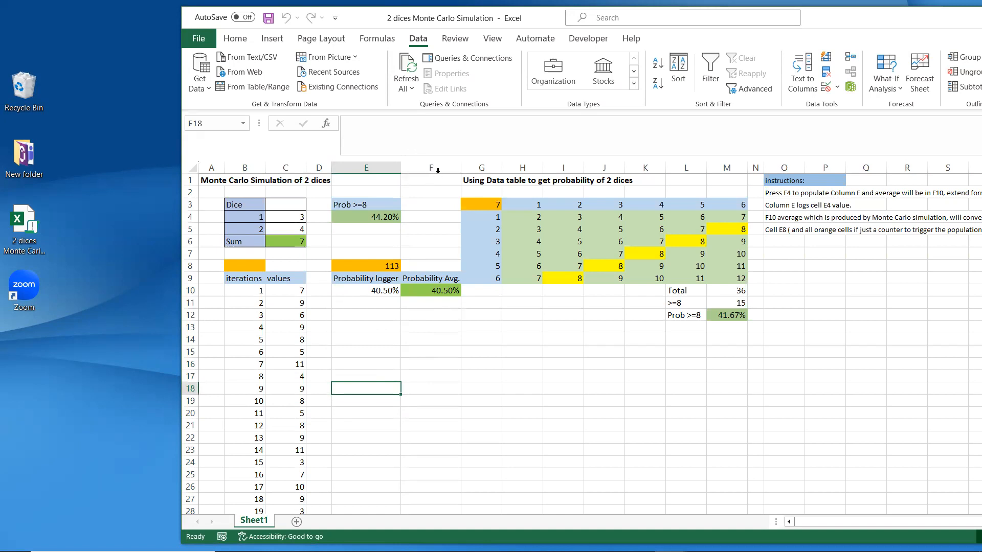
Step: Change F10's formula to =AVERAGE(E10:E2000) so it averages all logged probabilities
{"action": "left_click", "coordinate": [415, 293]}
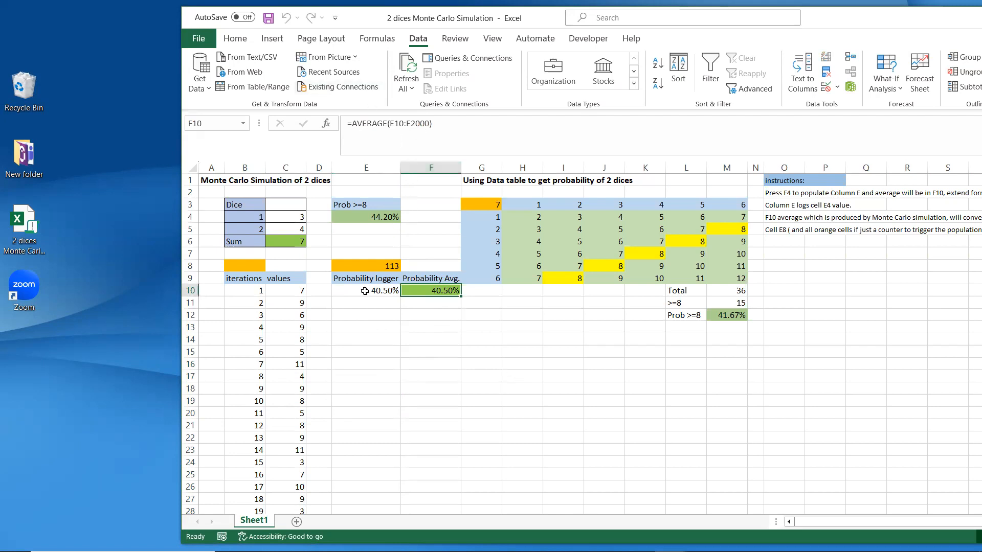
{"action": "left_click", "coordinate": [413, 126]}
{"action": "left_click_drag", "start_coordinate": [412, 126], "coordinate": [430, 126]}
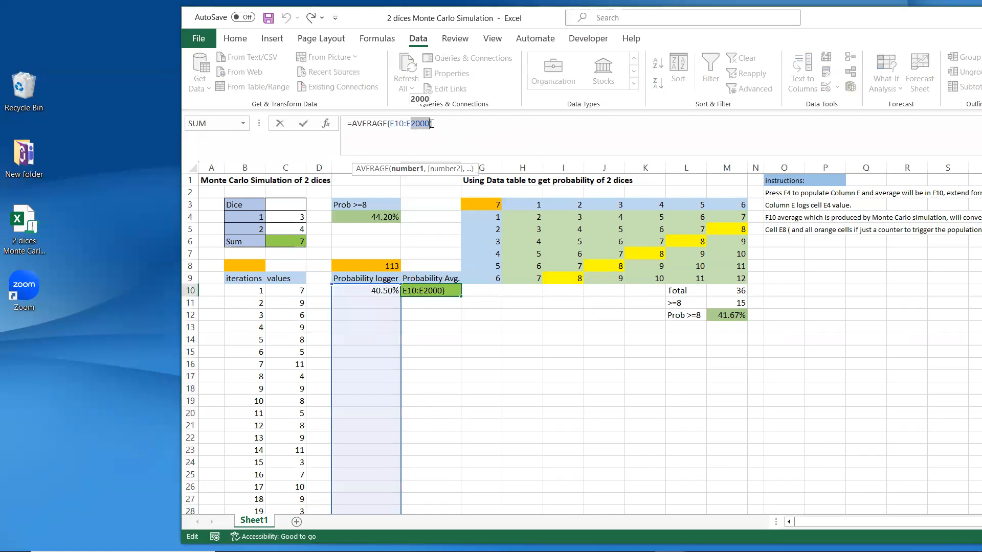
{"action": "left_click", "coordinate": [418, 337]}
{"action": "left_click", "coordinate": [384, 301]}
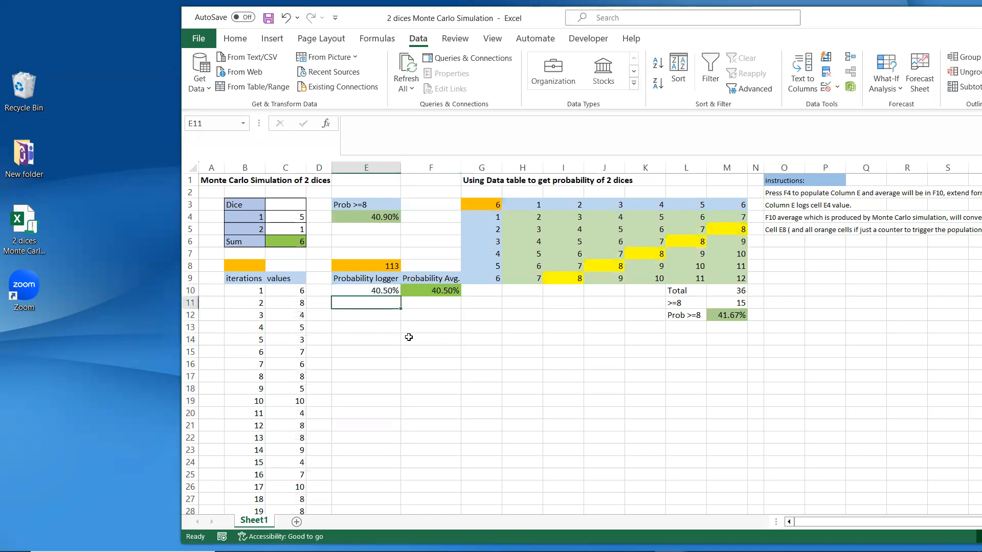
{"action": "left_click", "coordinate": [469, 374]}
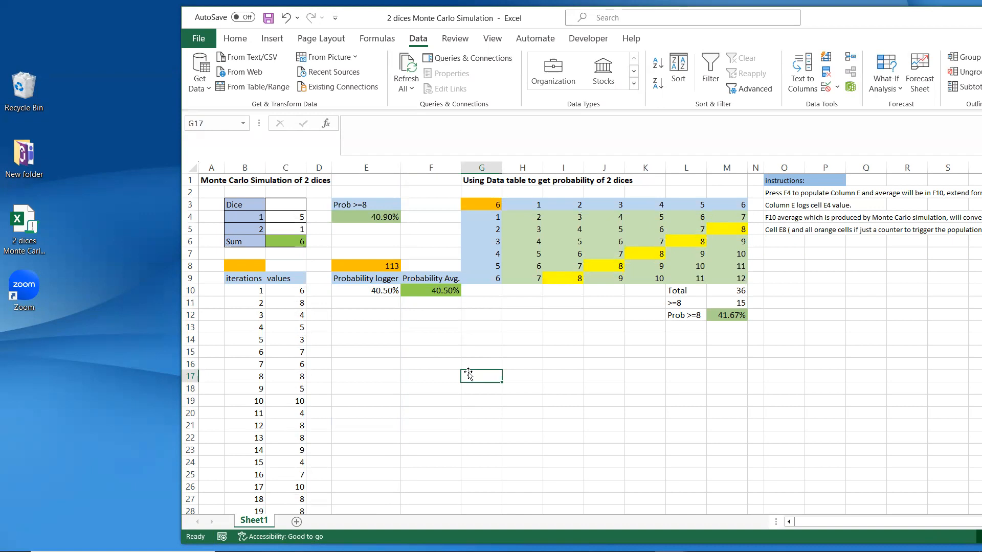
Step: Run the F4 macro repeatedly to log new probabilities down to E18
{"action": "key", "text": "F4"}
{"action": "key", "text": "F4"}
{"action": "key", "text": "F4"}
{"action": "key", "text": "F4"}
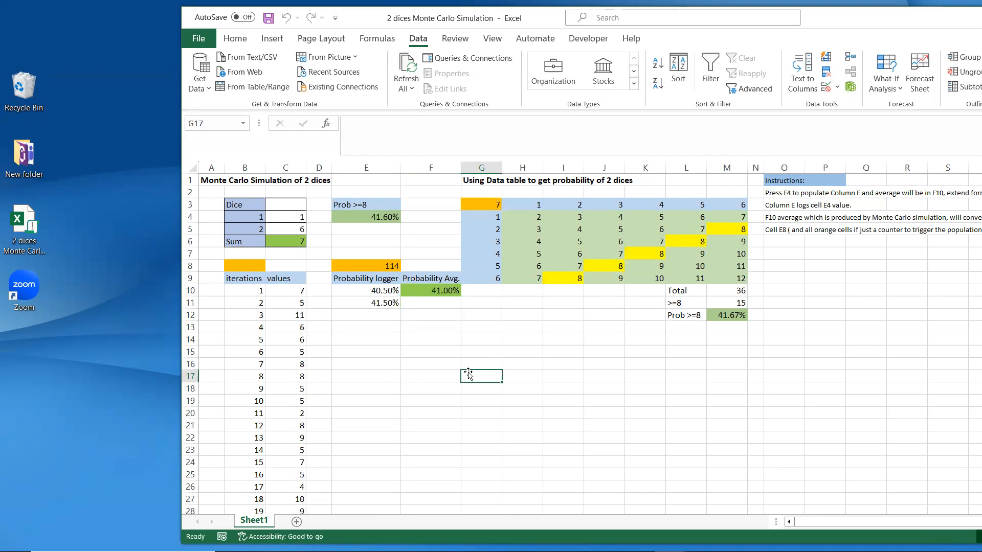
{"action": "key", "text": "F4"}
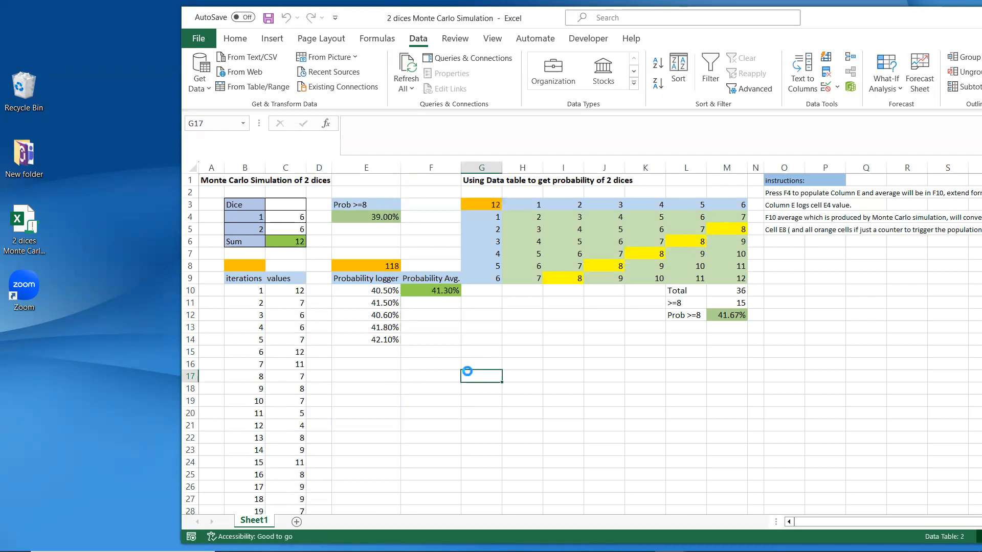
{"action": "left_click", "coordinate": [368, 223]}
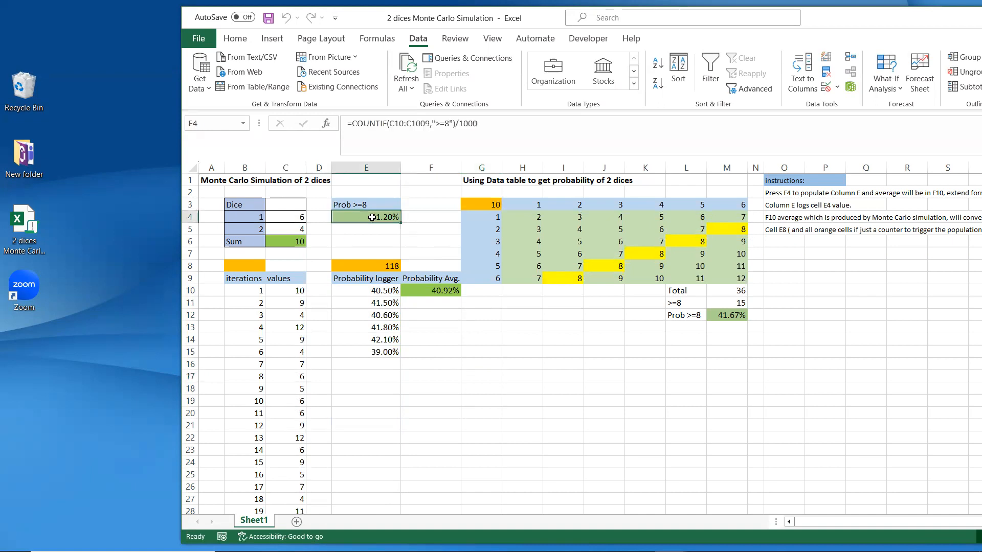
{"action": "left_click", "coordinate": [385, 355]}
{"action": "left_click", "coordinate": [387, 364]}
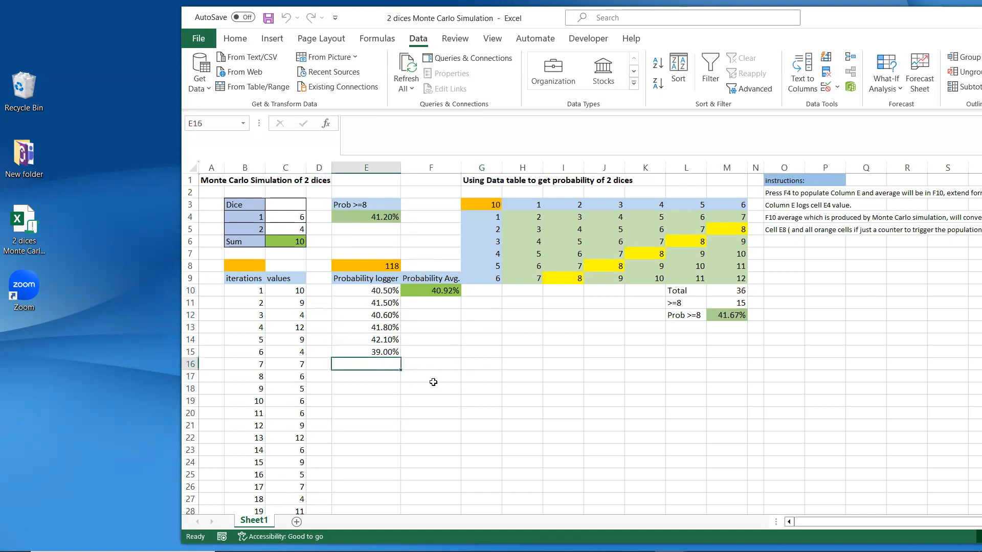
{"action": "key", "text": "F4"}
{"action": "key", "text": "F4"}
{"action": "key", "text": "F4"}
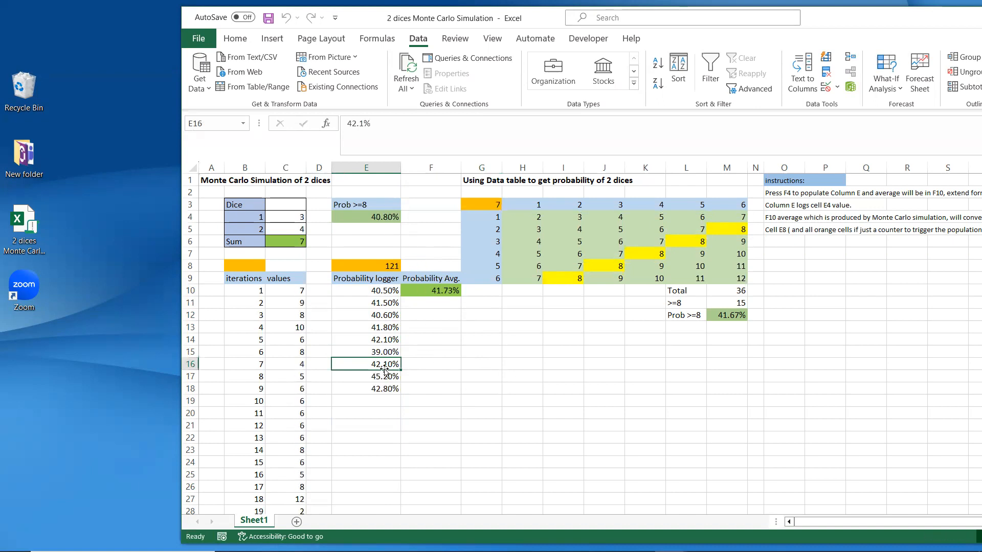
{"action": "left_click", "coordinate": [390, 388]}
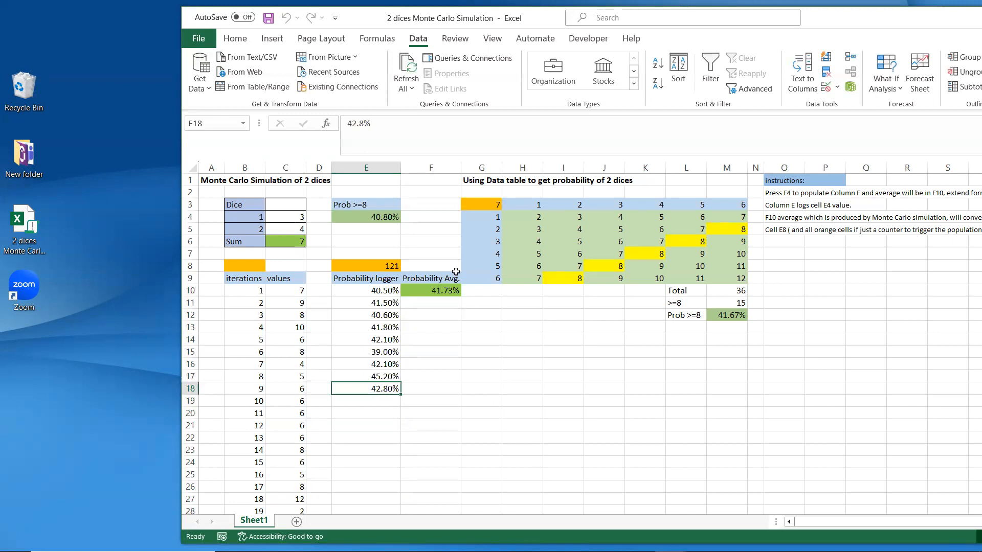
Step: Compare the E4 formula and logged values with the exact 41.67% probability in M12
{"action": "left_click", "coordinate": [384, 402]}
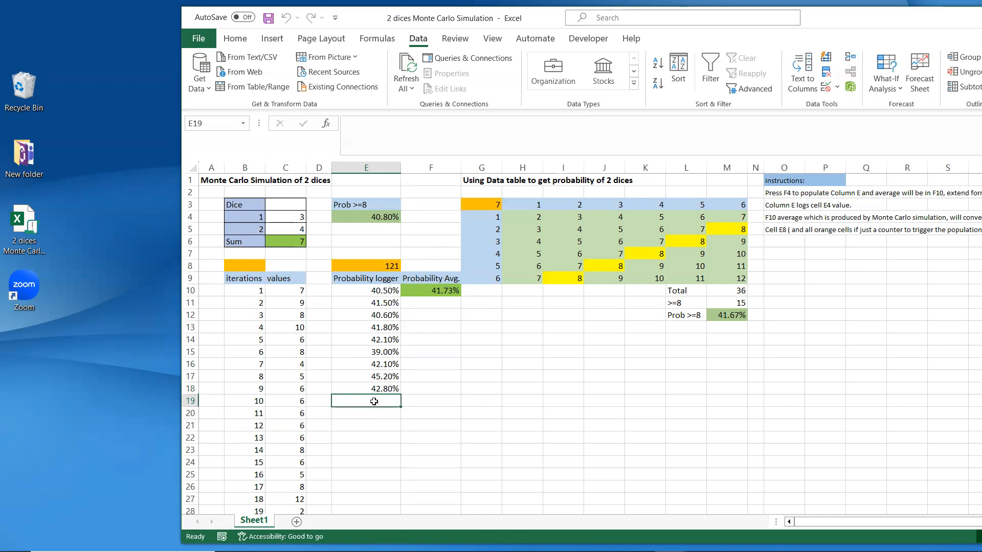
{"action": "left_click", "coordinate": [386, 217]}
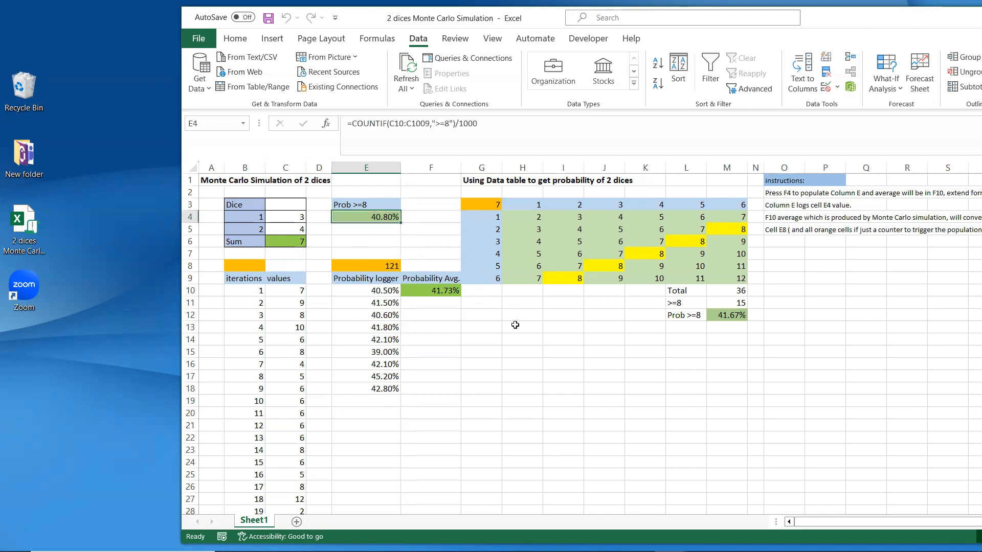
{"action": "left_click", "coordinate": [390, 393]}
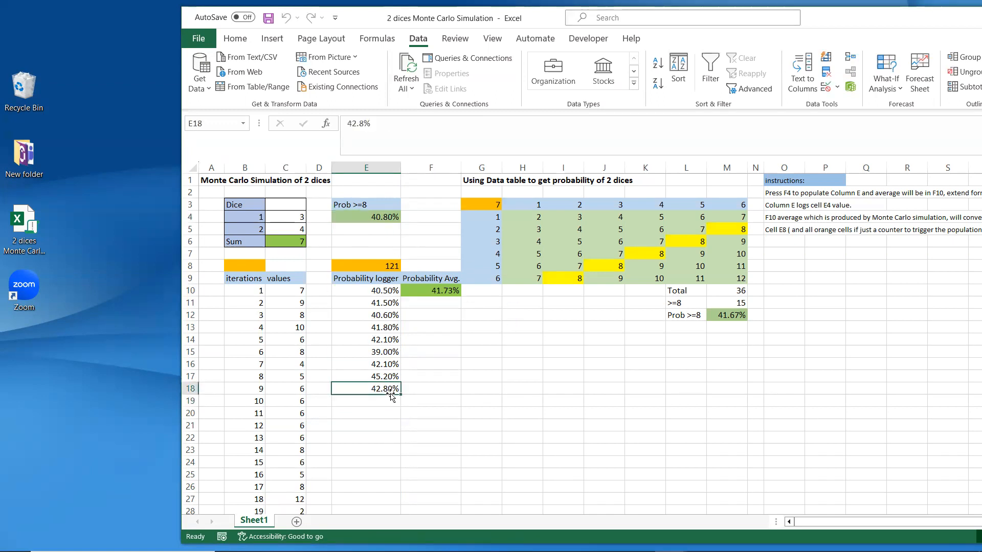
{"action": "left_click", "coordinate": [387, 364]}
{"action": "left_click", "coordinate": [389, 339]}
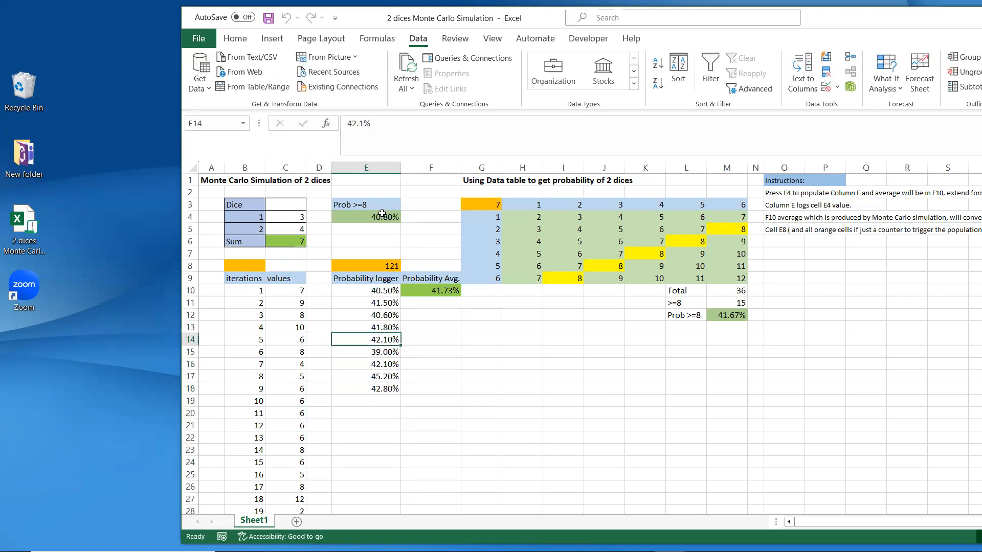
{"action": "left_click", "coordinate": [384, 216]}
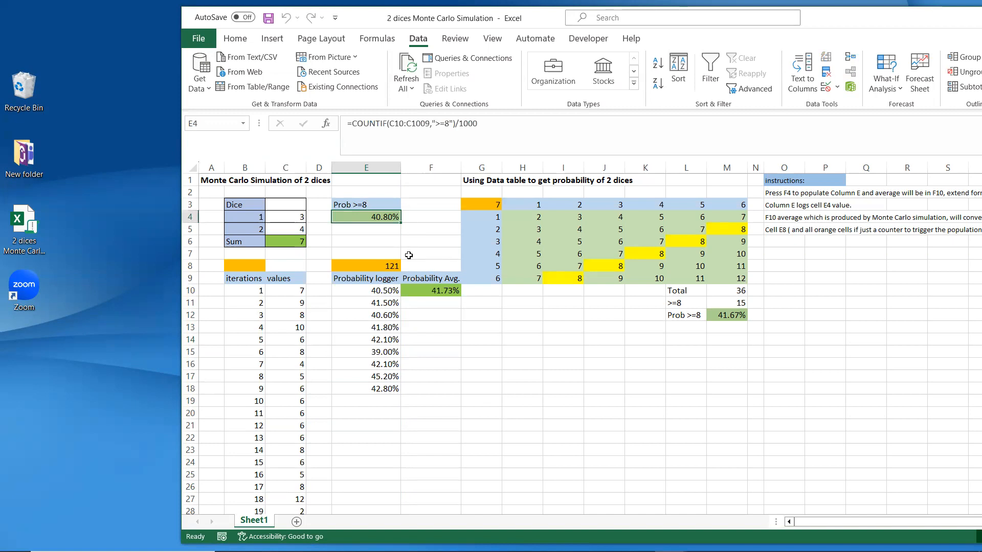
{"action": "left_click", "coordinate": [384, 391]}
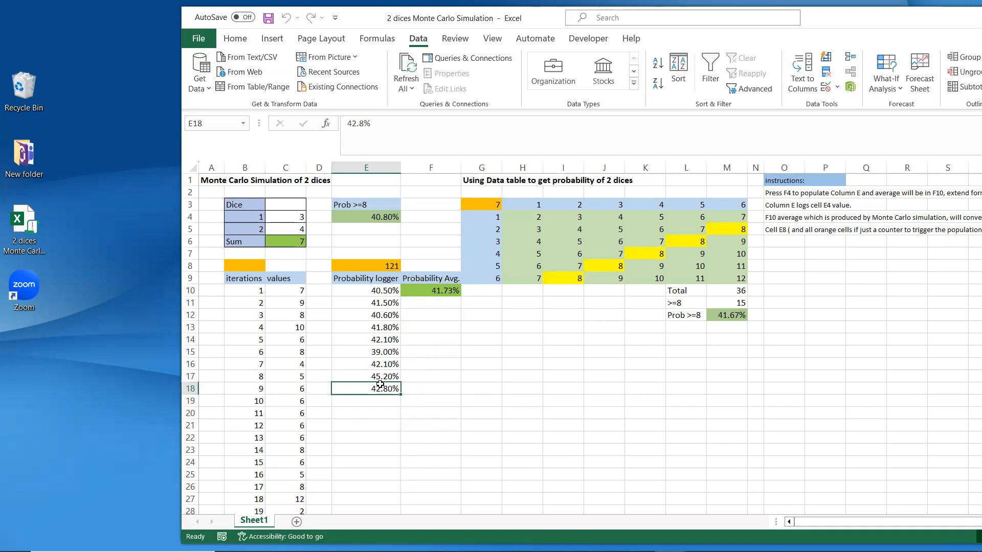
{"action": "left_click", "coordinate": [382, 217]}
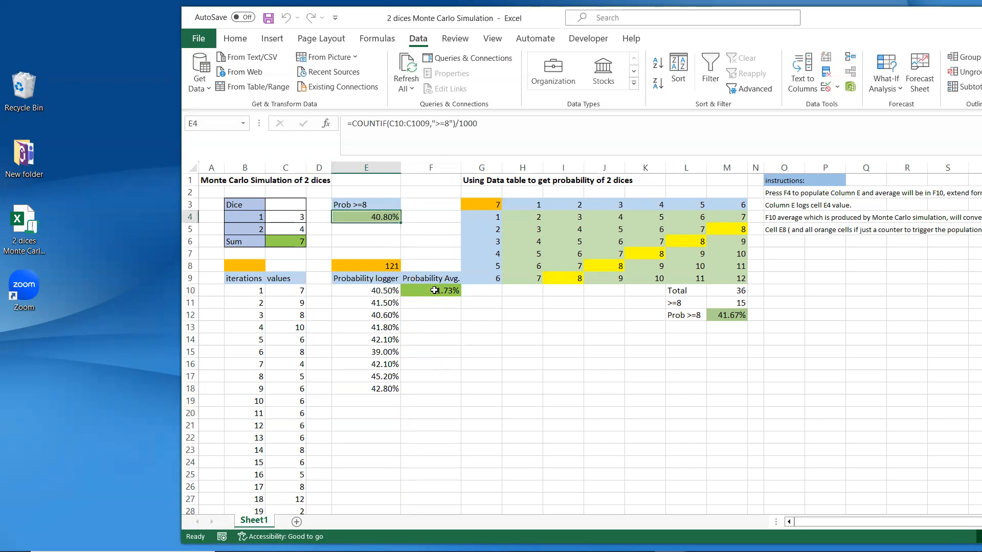
{"action": "left_click", "coordinate": [426, 365]}
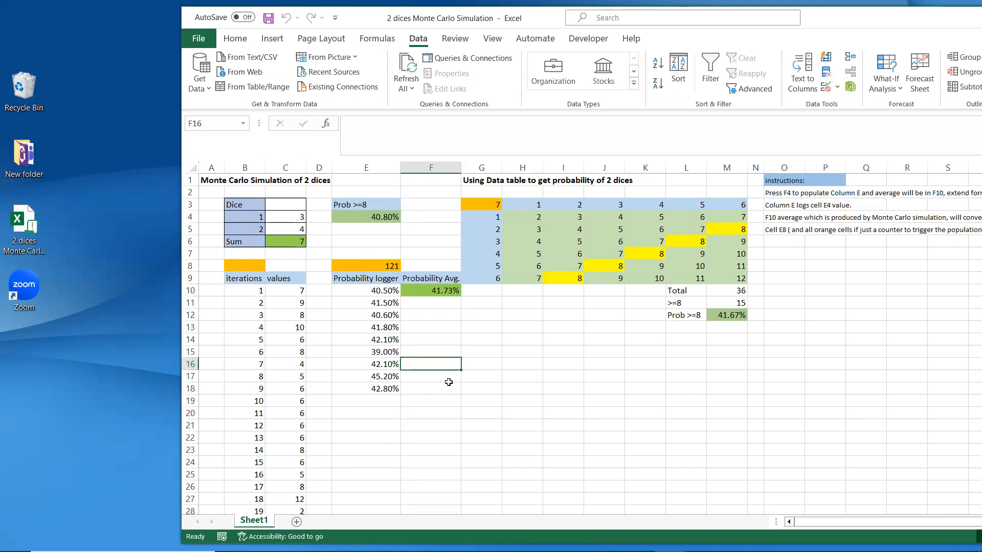
{"action": "left_click", "coordinate": [724, 316]}
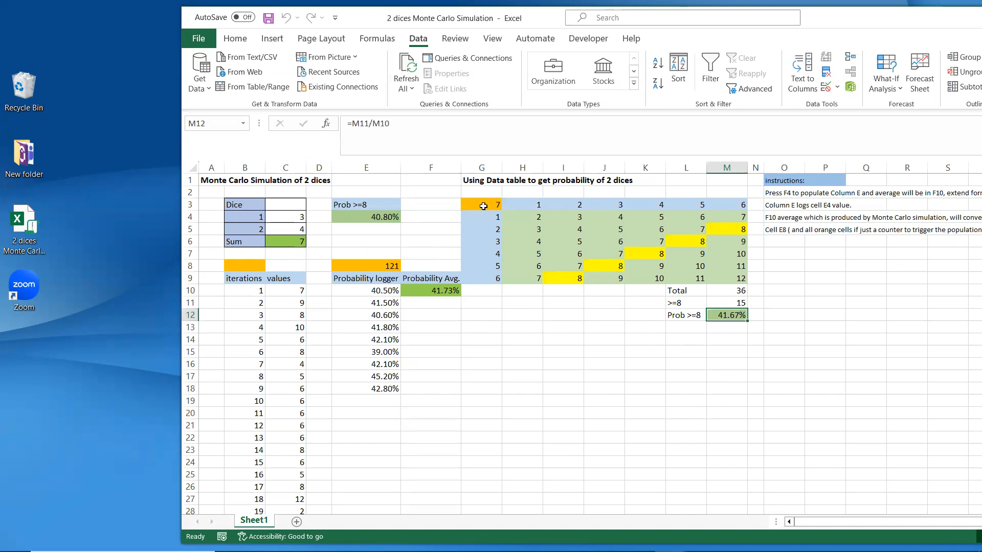
Step: Delete the dice sums from the data table body H4:M9
{"action": "left_click_drag", "start_coordinate": [483, 208], "coordinate": [731, 278]}
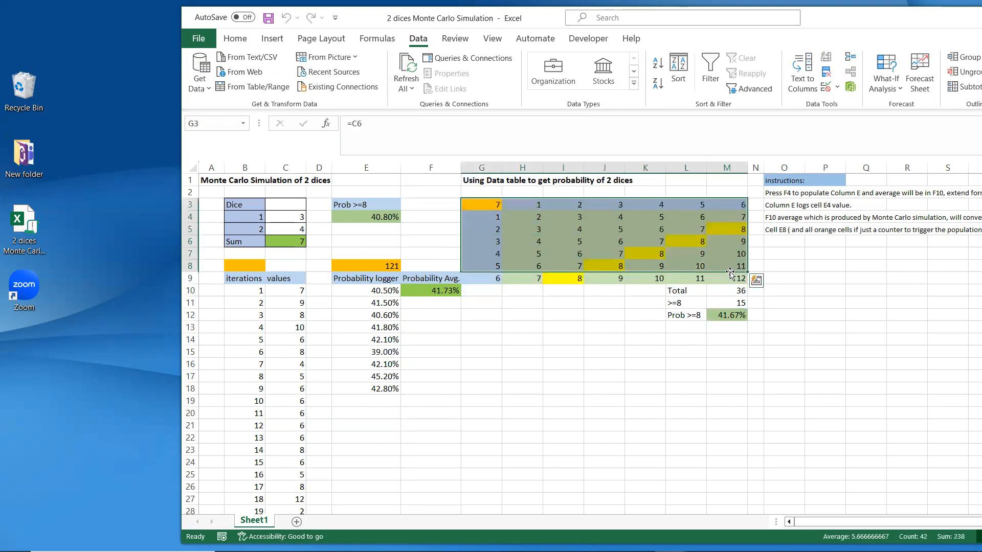
{"action": "left_click", "coordinate": [699, 328]}
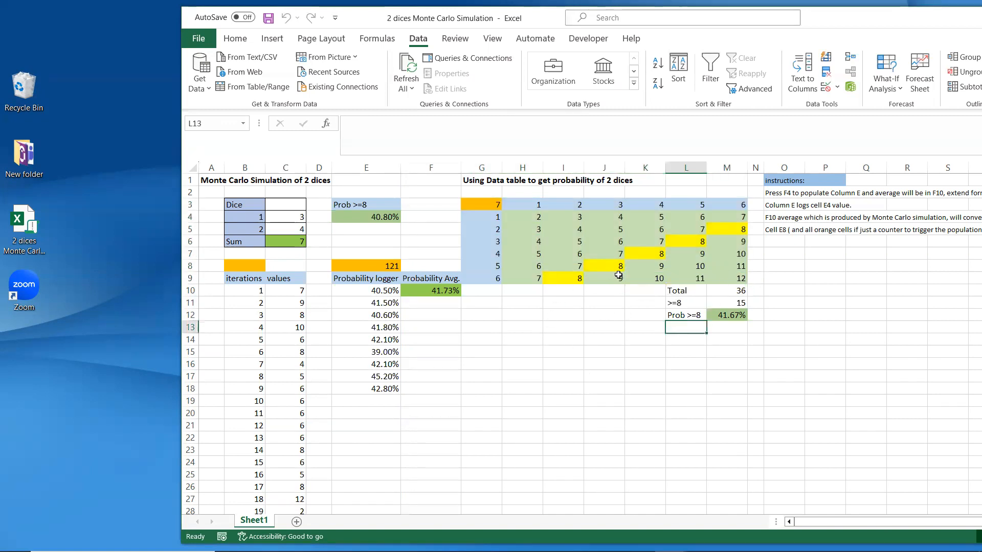
{"action": "left_click_drag", "start_coordinate": [519, 219], "coordinate": [742, 280]}
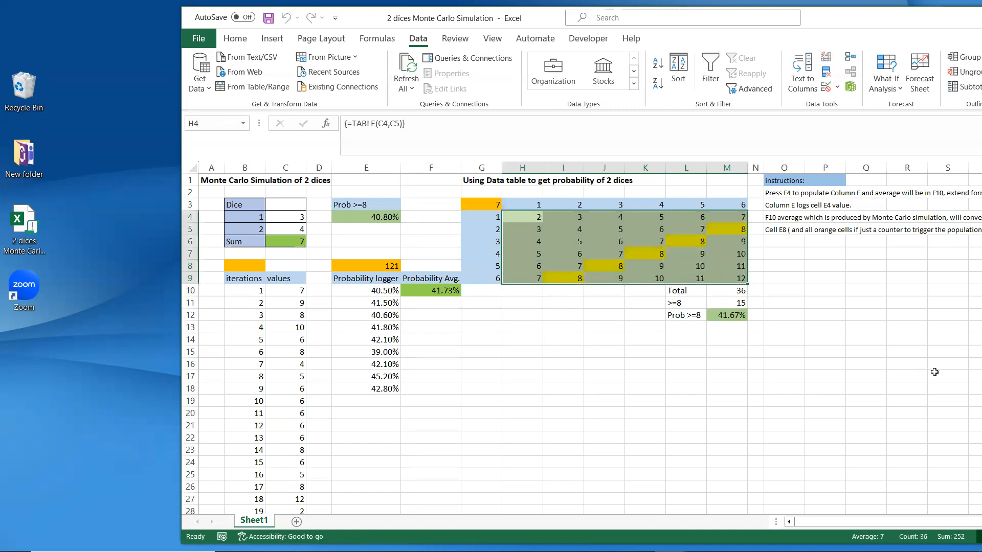
{"action": "key", "text": "Delete"}
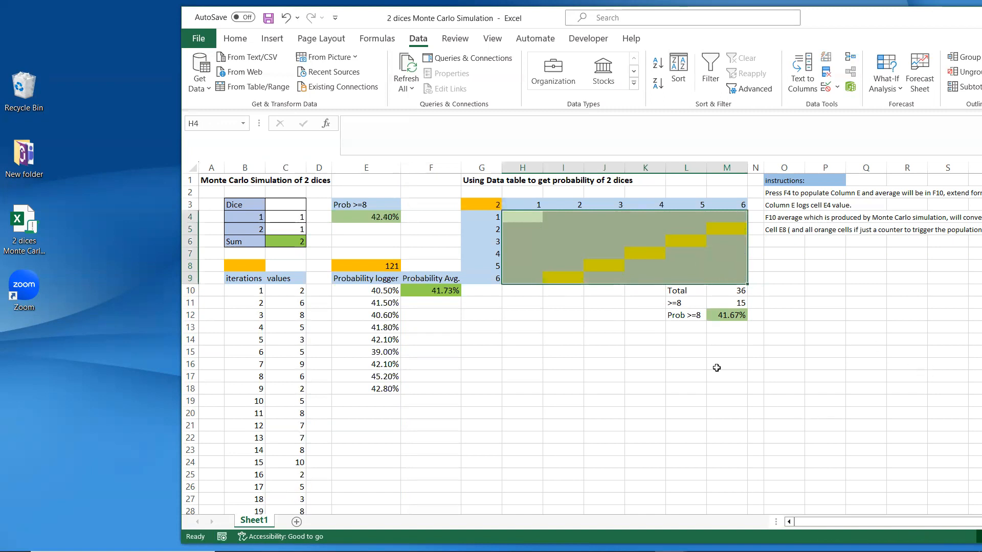
Step: Check the G4:G9 and H3:M3 headers and the G3 corner formula
{"action": "left_click", "coordinate": [496, 218]}
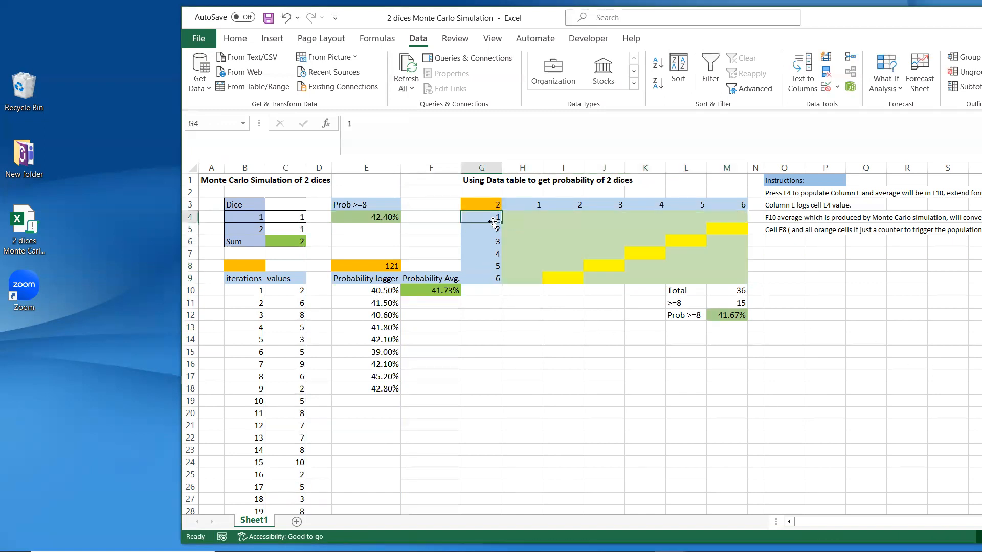
{"action": "left_click_drag", "start_coordinate": [527, 205], "coordinate": [744, 205]}
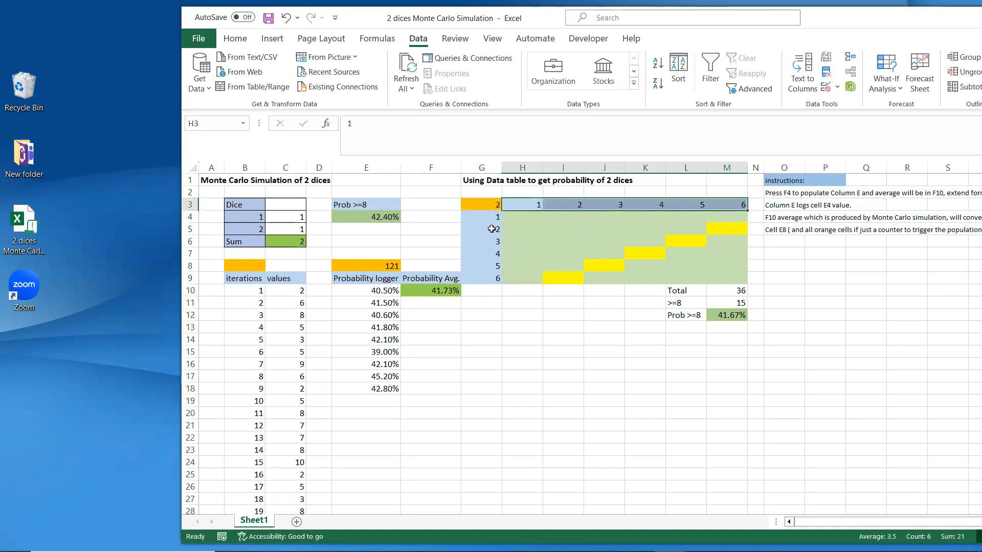
{"action": "left_click", "coordinate": [488, 279]}
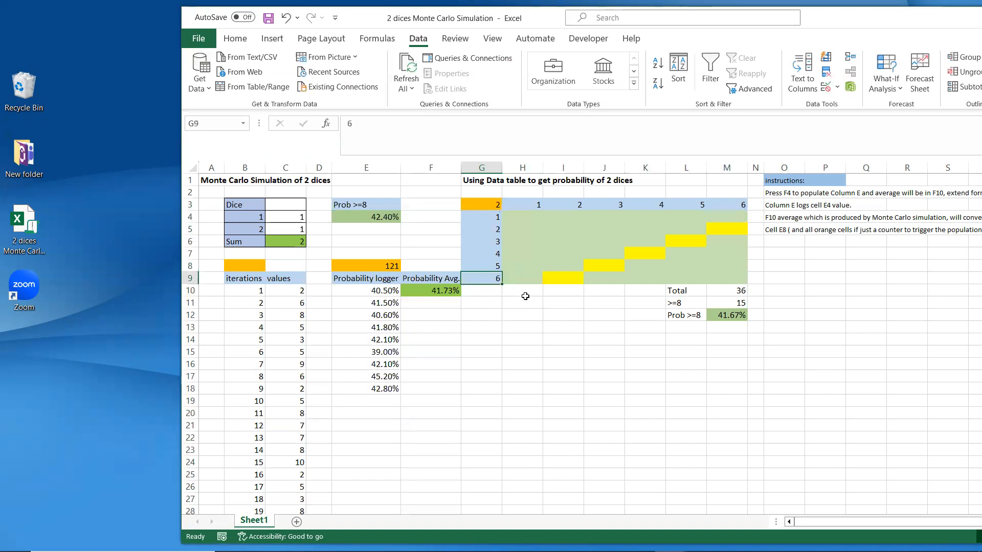
{"action": "left_click", "coordinate": [486, 206]}
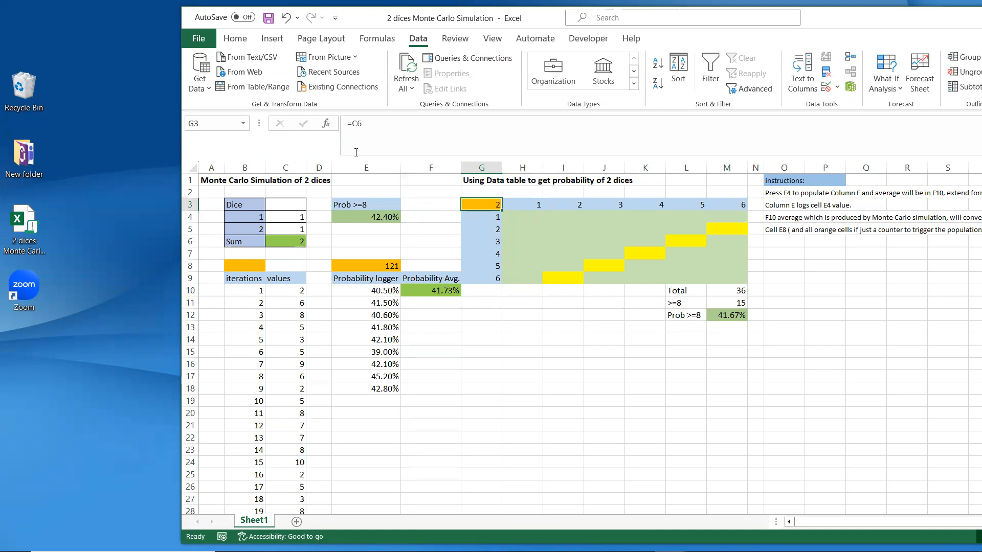
Step: Make G3:M9 a data table with row input C4 and column input C5
{"action": "left_click", "coordinate": [495, 227]}
{"action": "left_click", "coordinate": [517, 286]}
{"action": "left_click_drag", "start_coordinate": [490, 207], "coordinate": [730, 275]}
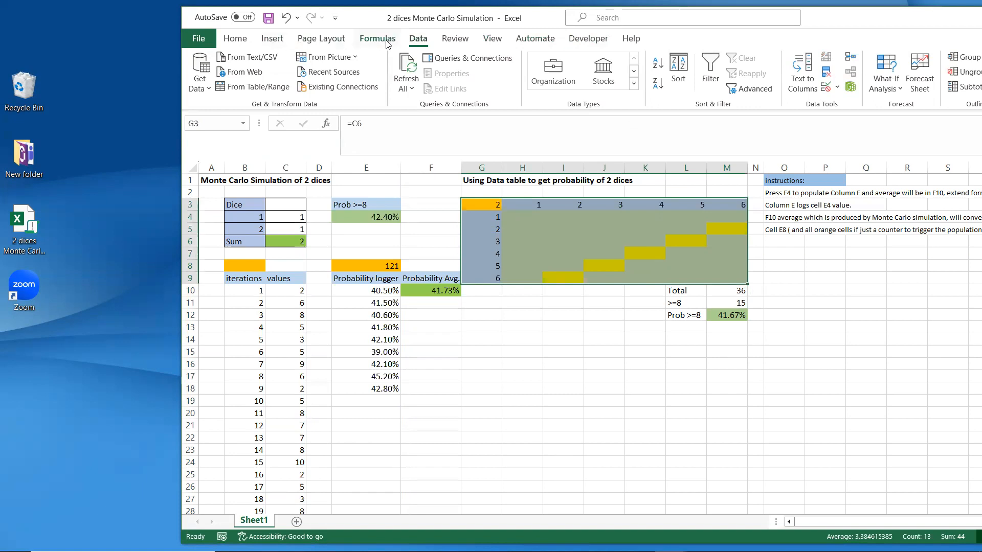
{"action": "left_click", "coordinate": [230, 42]}
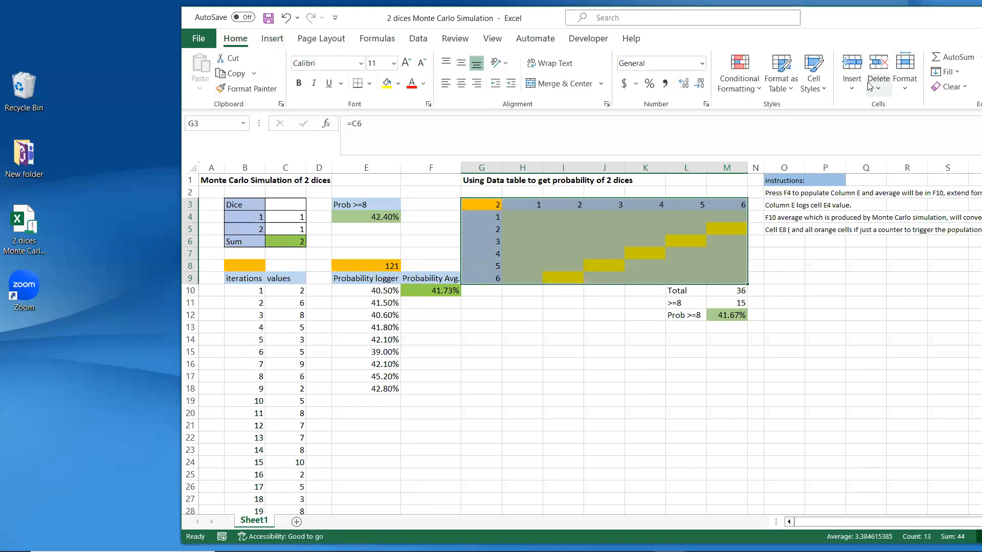
{"action": "left_click", "coordinate": [418, 39]}
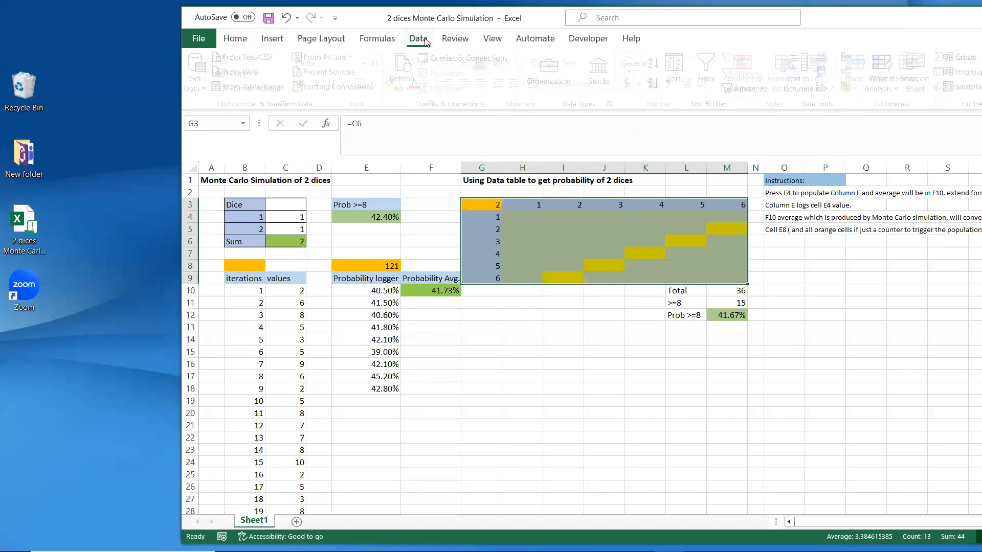
{"action": "left_click", "coordinate": [886, 71]}
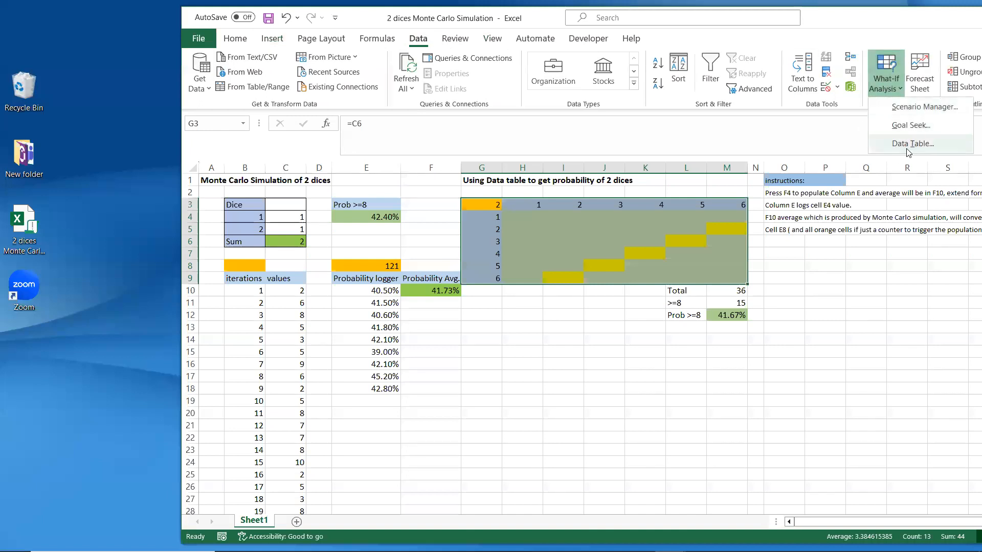
{"action": "left_click", "coordinate": [908, 145]}
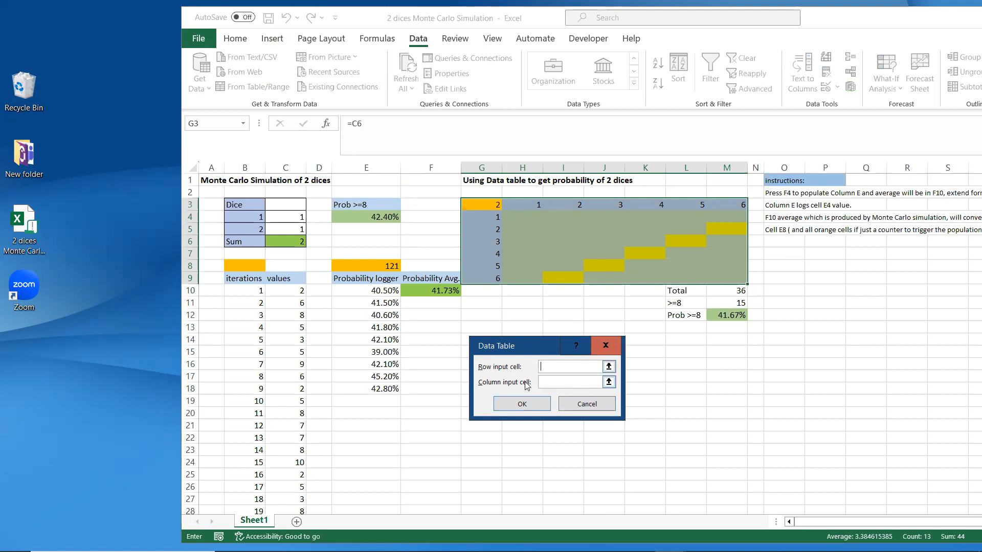
{"action": "left_click", "coordinate": [288, 220]}
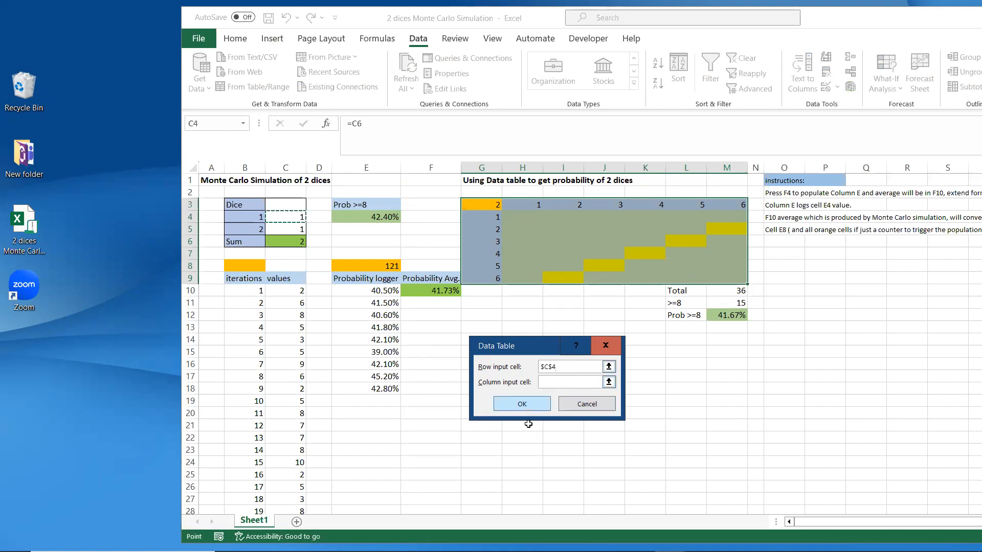
{"action": "left_click", "coordinate": [556, 383]}
{"action": "left_click", "coordinate": [300, 230]}
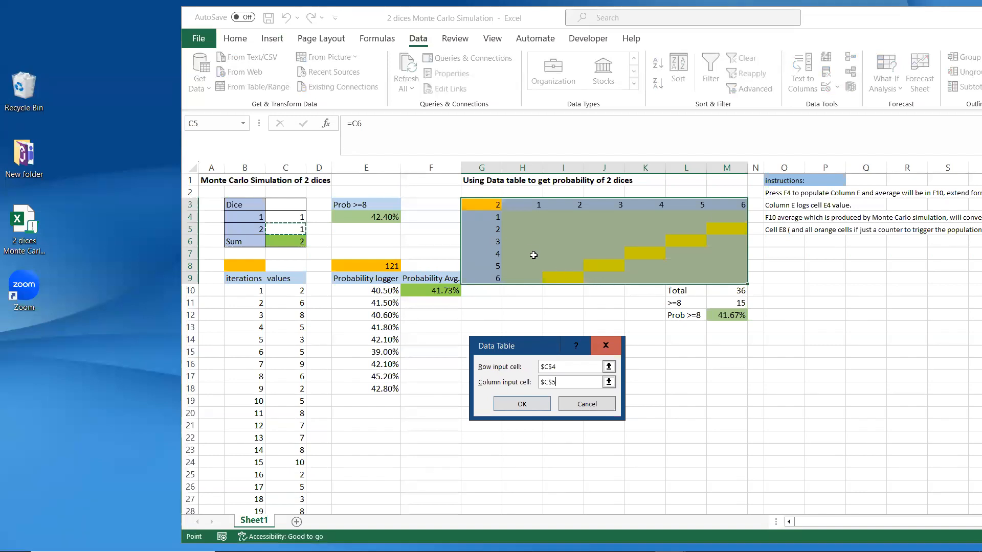
{"action": "left_click", "coordinate": [536, 409]}
{"action": "left_click", "coordinate": [650, 277]}
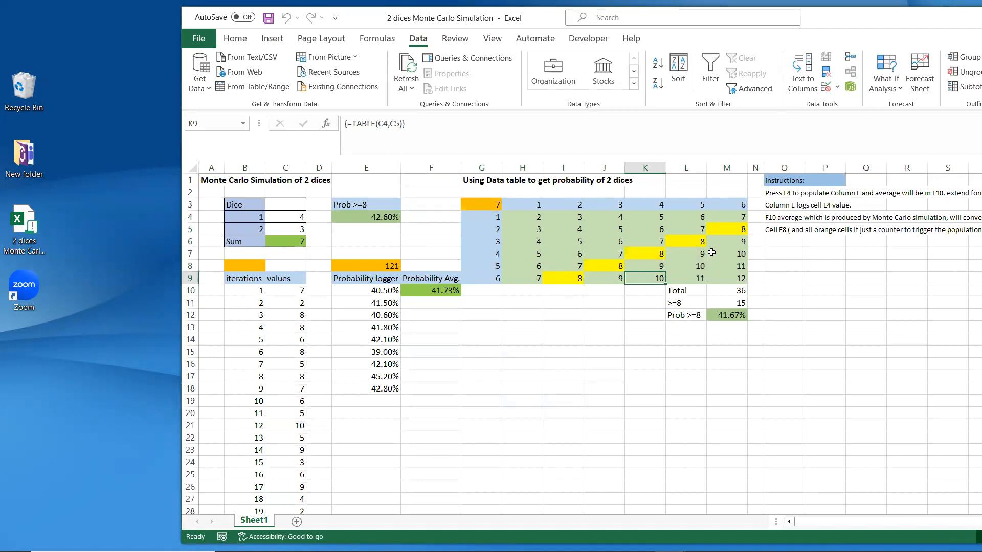
Step: Inspect the yellow cells summing to 8 or more, the Total of 36 and count of 15
{"action": "left_click", "coordinate": [576, 280]}
{"action": "left_click", "coordinate": [624, 267]}
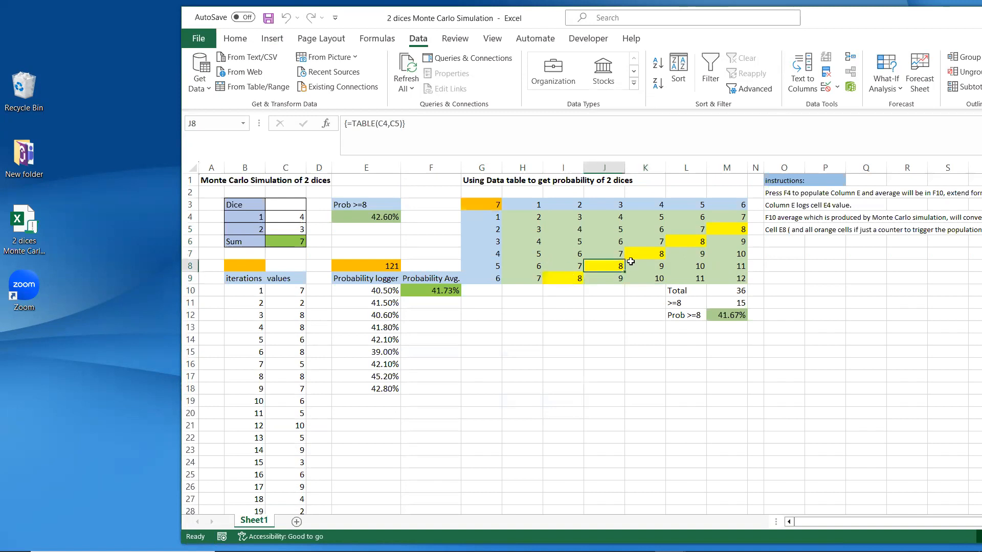
{"action": "left_click", "coordinate": [651, 253]}
{"action": "left_click", "coordinate": [703, 246]}
{"action": "left_click", "coordinate": [731, 230]}
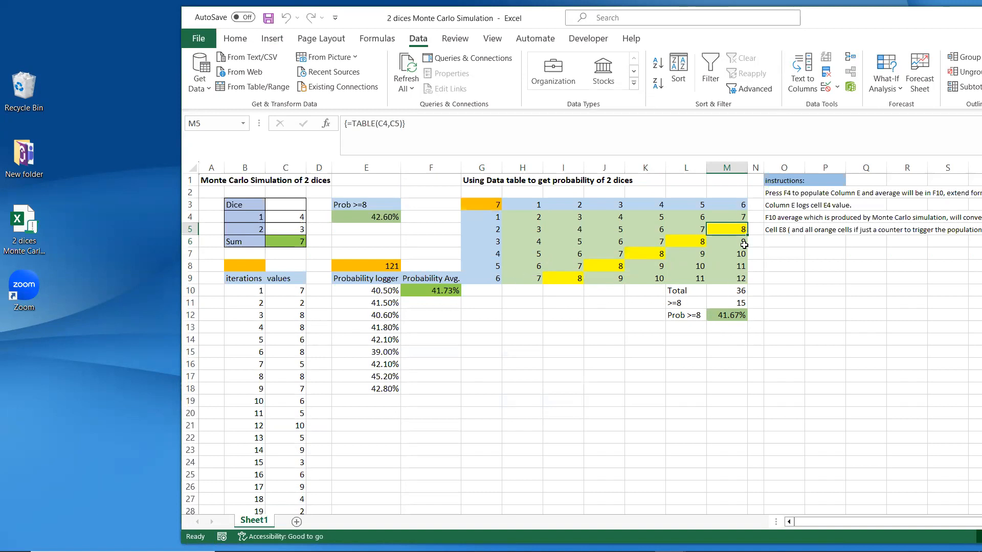
{"action": "left_click", "coordinate": [735, 291]}
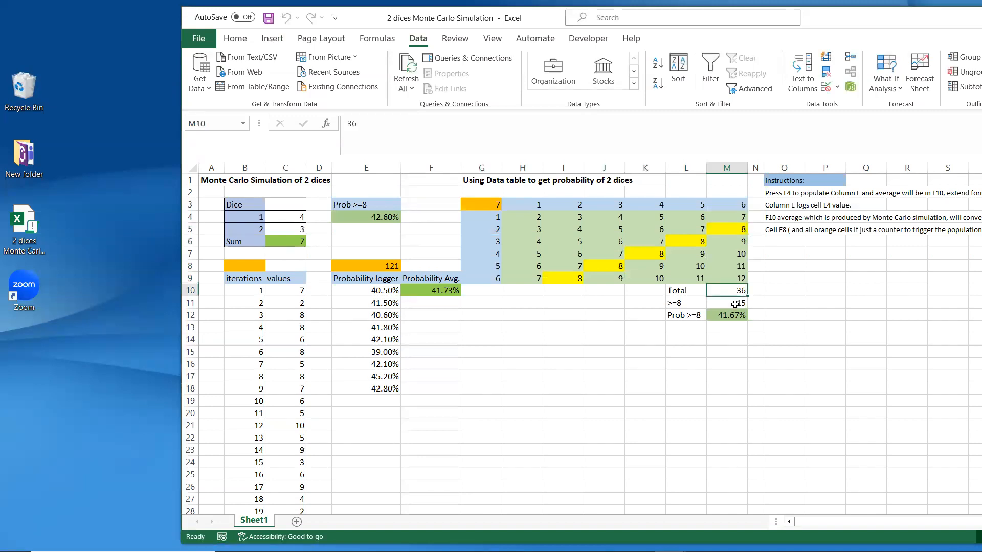
{"action": "left_click", "coordinate": [735, 305]}
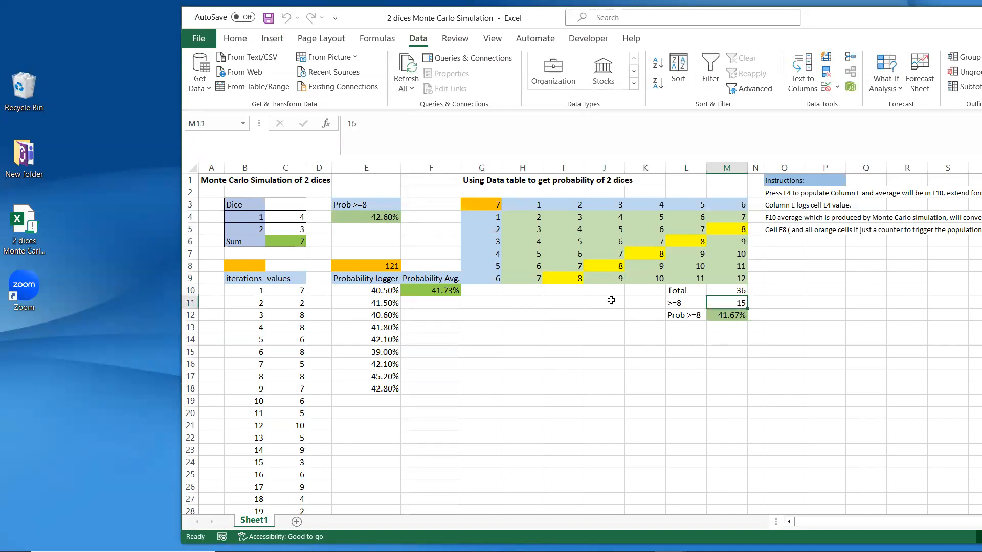
Step: Review the M12 exact-probability formula, then recalculate with F9 so the dice reroll
{"action": "left_click", "coordinate": [567, 279]}
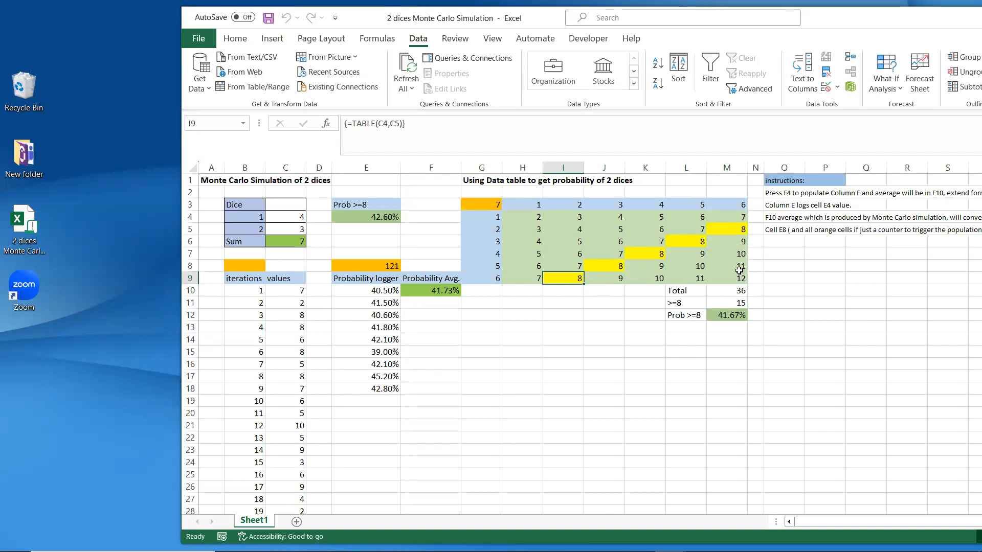
{"action": "left_click", "coordinate": [734, 303]}
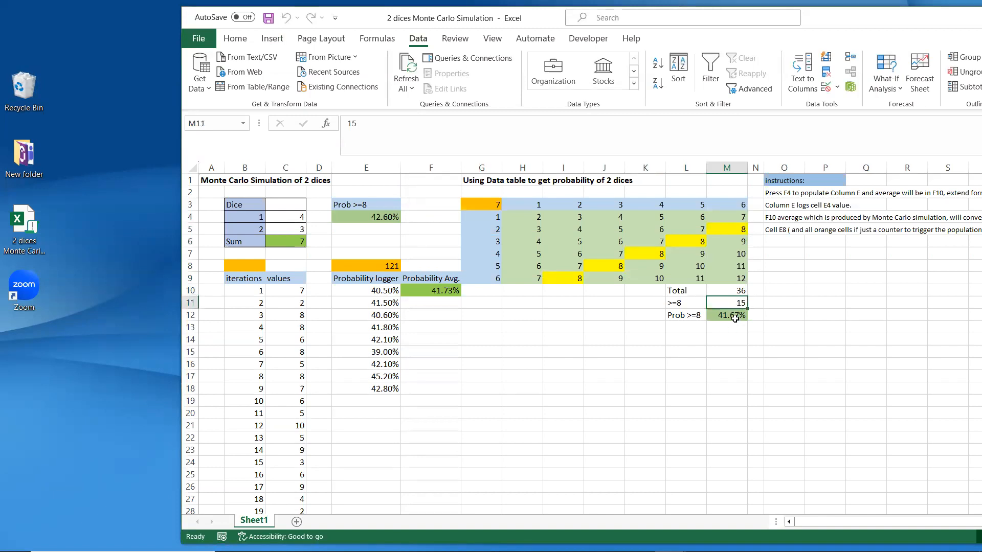
{"action": "left_click", "coordinate": [734, 317]}
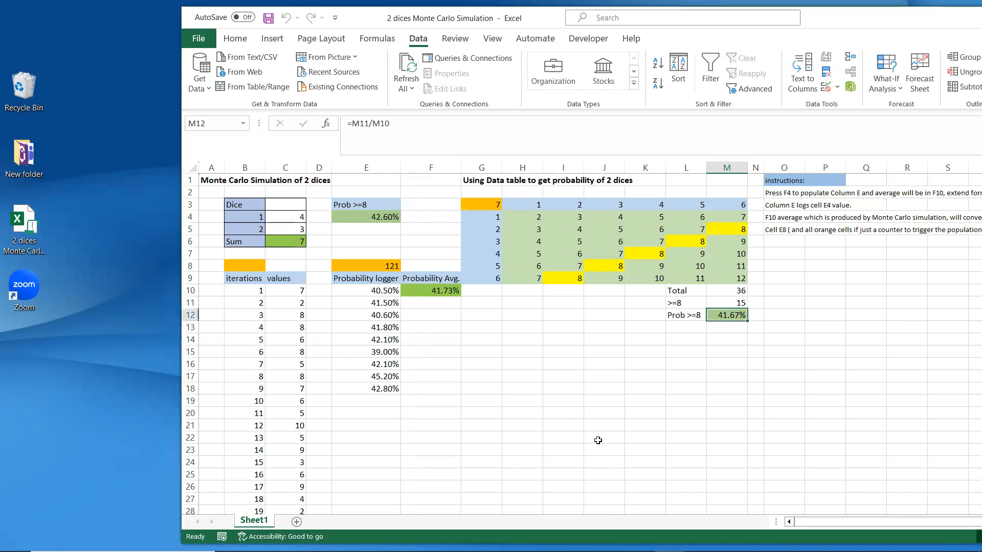
{"action": "left_click", "coordinate": [438, 358]}
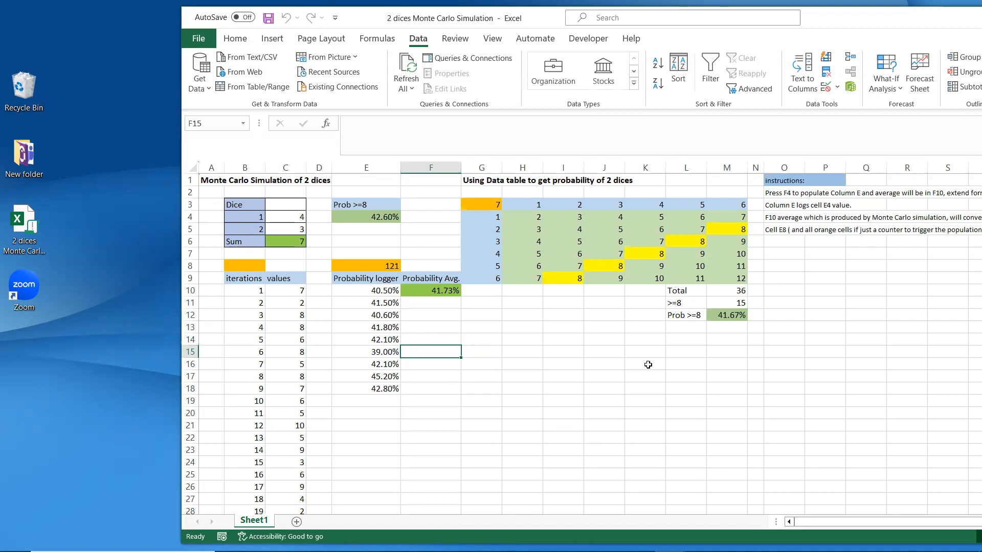
{"action": "key", "text": "F9"}
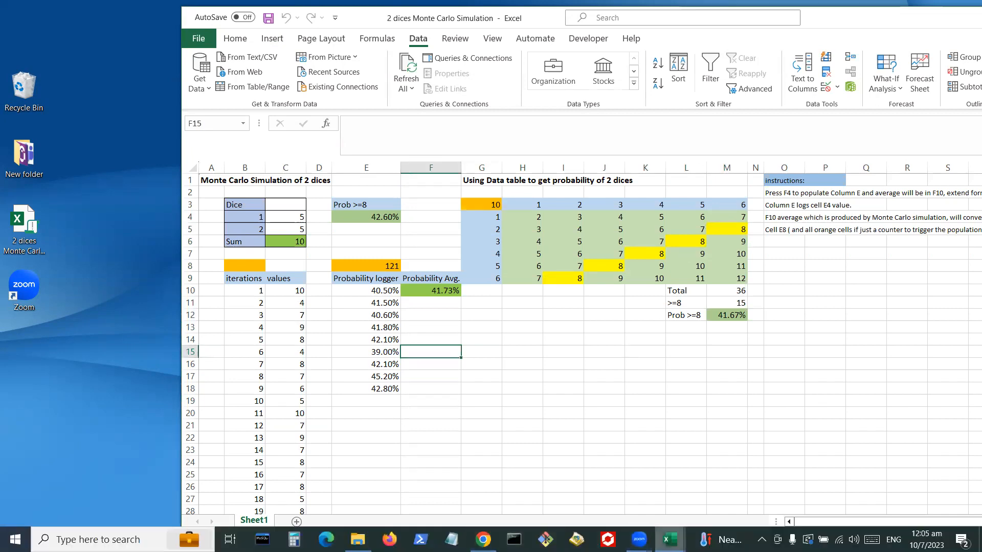
Step: Switch to the VBA editor and open Module1 to show the Add_1 macro
{"action": "mouse_move", "coordinate": [670, 539]}
{"action": "left_click", "coordinate": [733, 497]}
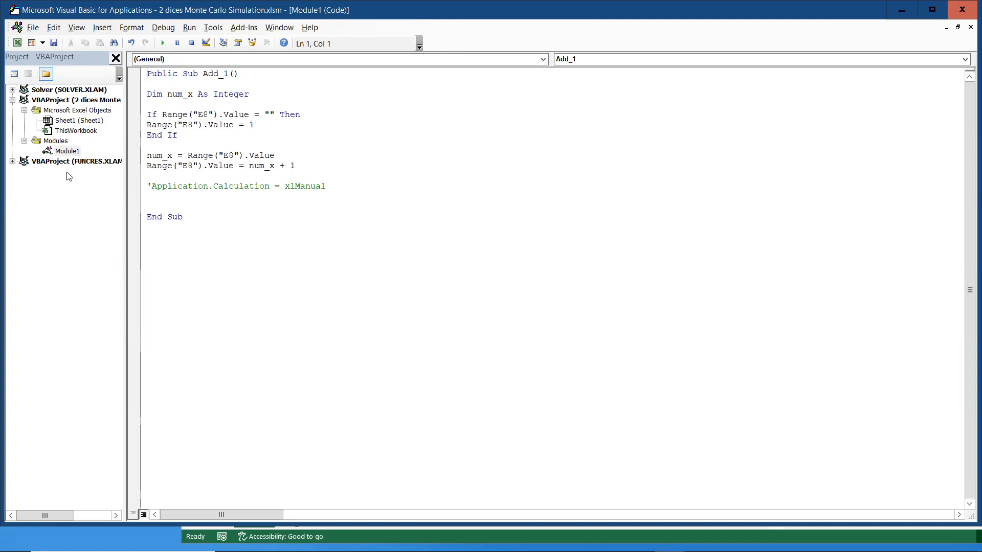
{"action": "double_click", "coordinate": [65, 152]}
{"action": "left_click", "coordinate": [80, 131]}
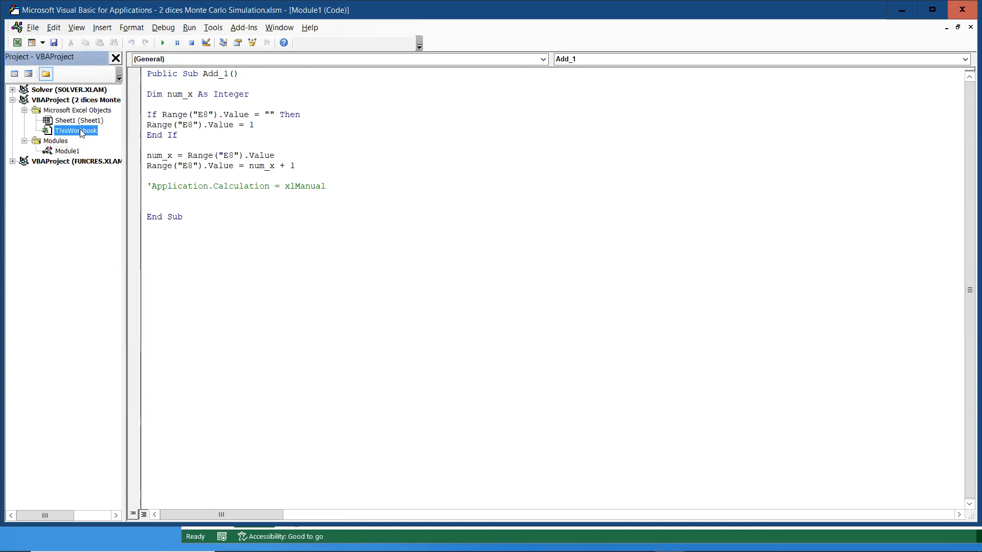
{"action": "left_click", "coordinate": [87, 119]}
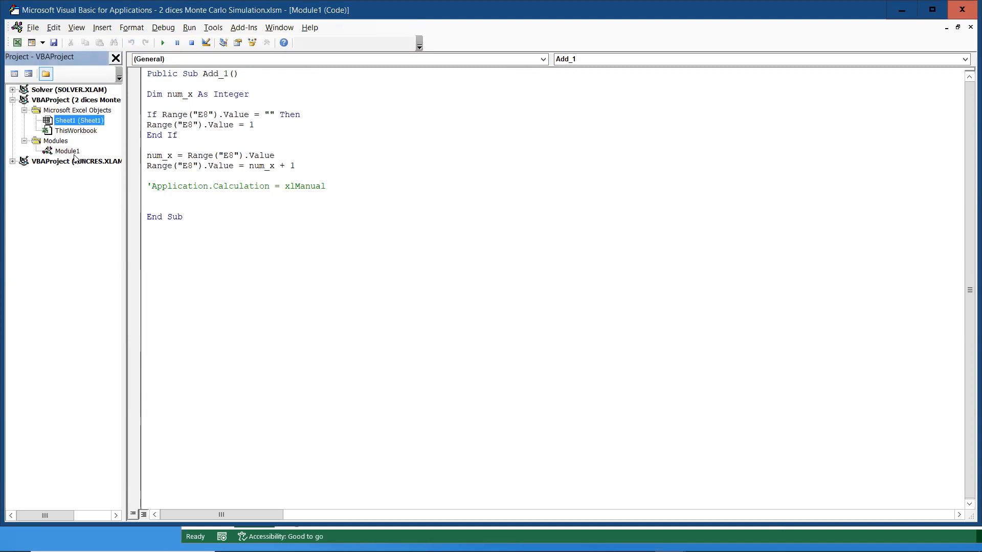
{"action": "double_click", "coordinate": [68, 151]}
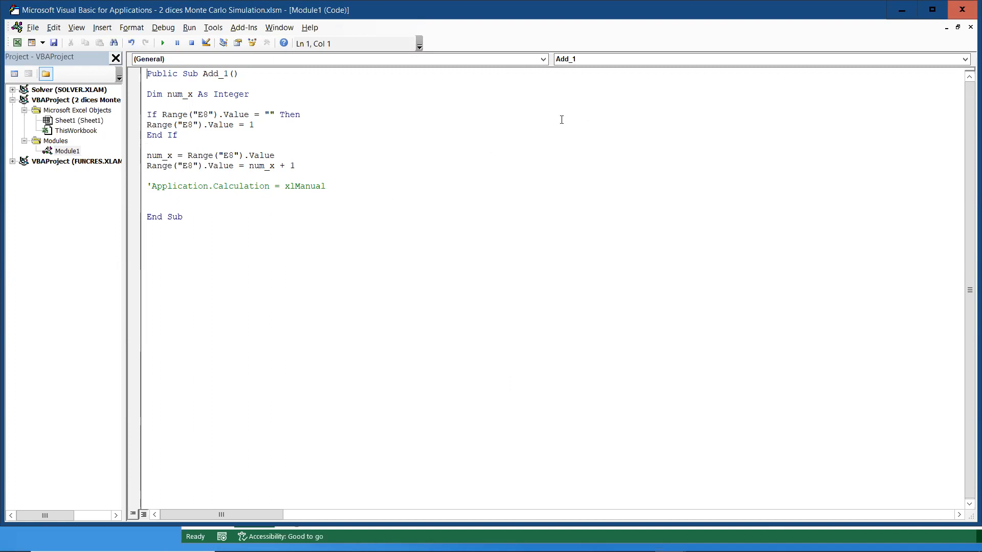
Step: Minimize the VBA editor and check the E8 counter showing 121 on the simulation sheet
{"action": "left_click", "coordinate": [901, 9]}
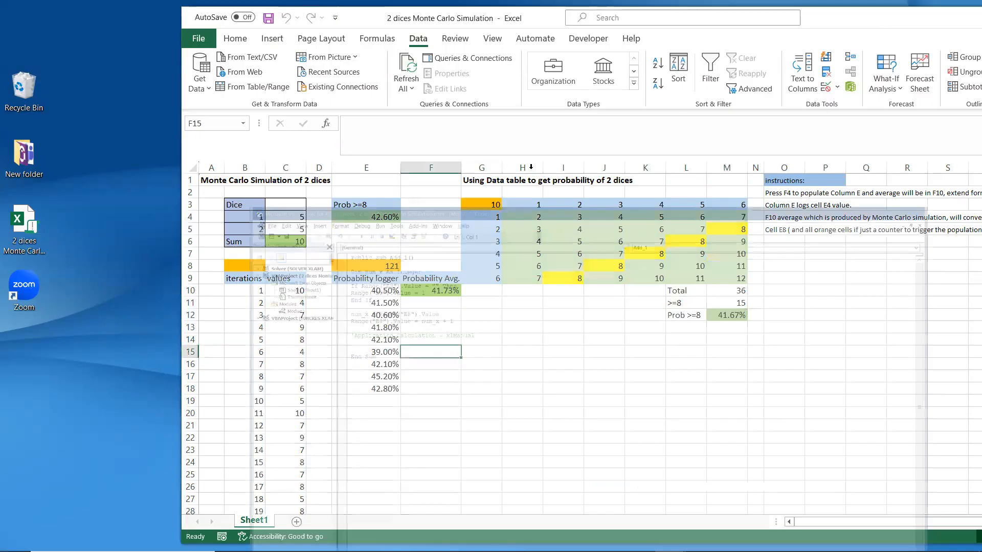
{"action": "left_click", "coordinate": [393, 266]}
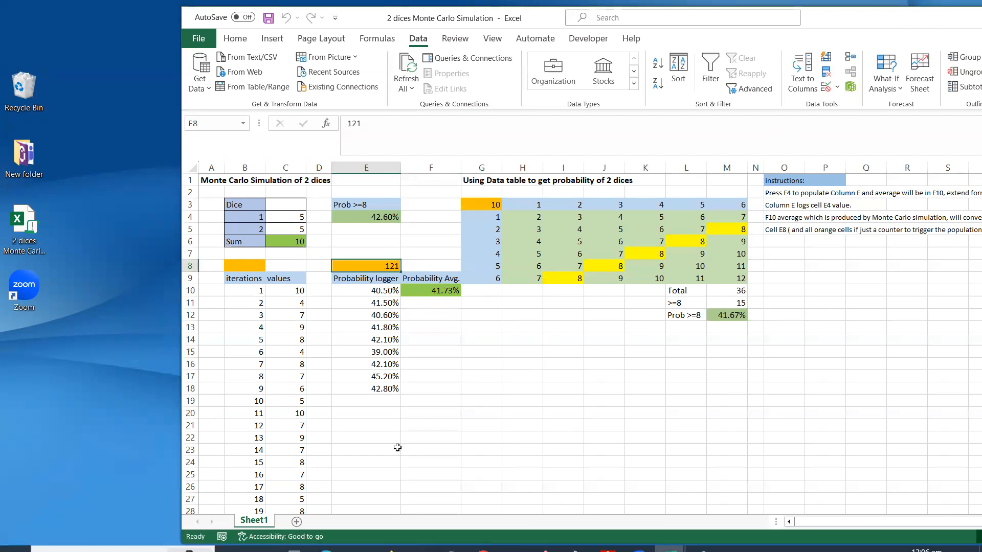
{"action": "left_click", "coordinate": [670, 540]}
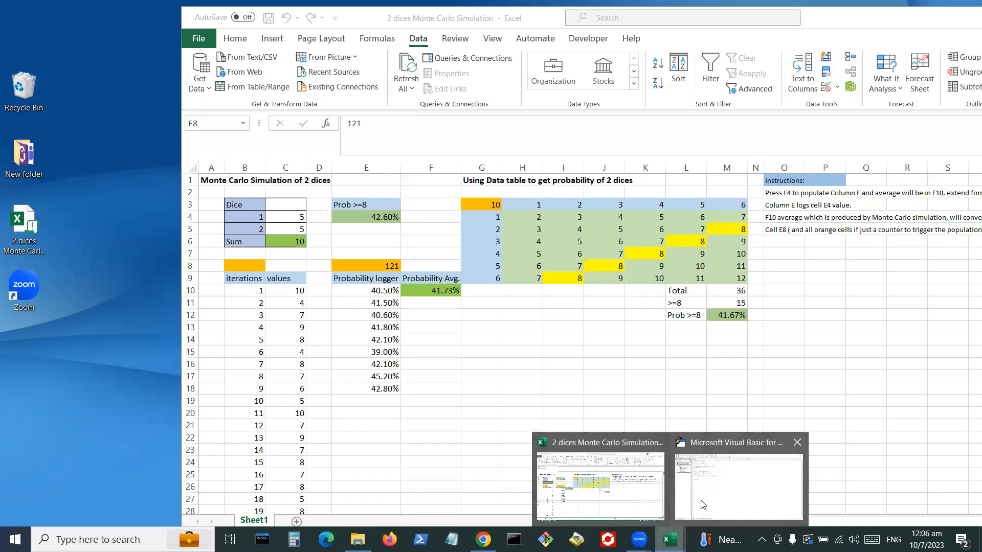
Step: Bring the VBA editor back and view ThisWorkbook's code binding F4 to Add_1
{"action": "left_click", "coordinate": [713, 498]}
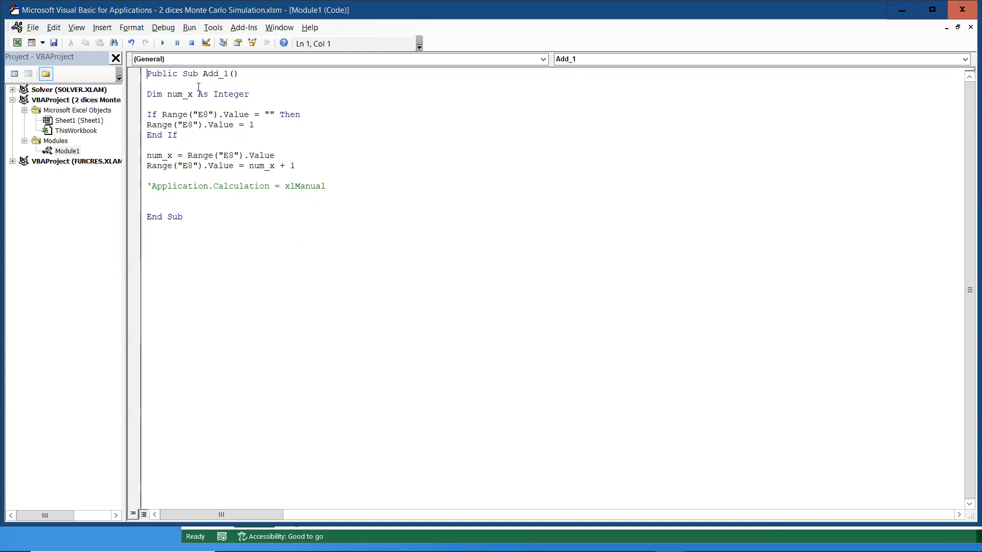
{"action": "left_click", "coordinate": [85, 132]}
{"action": "double_click", "coordinate": [85, 132]}
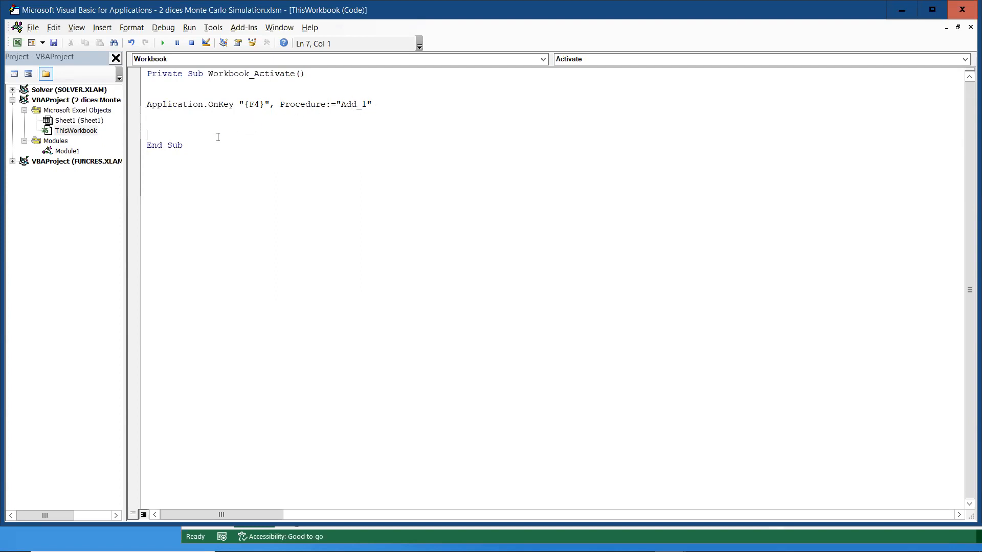
Step: Return to Module1's Add_1 code, minimizing and restoring the editor from its taskbar thumbnail
{"action": "double_click", "coordinate": [81, 151]}
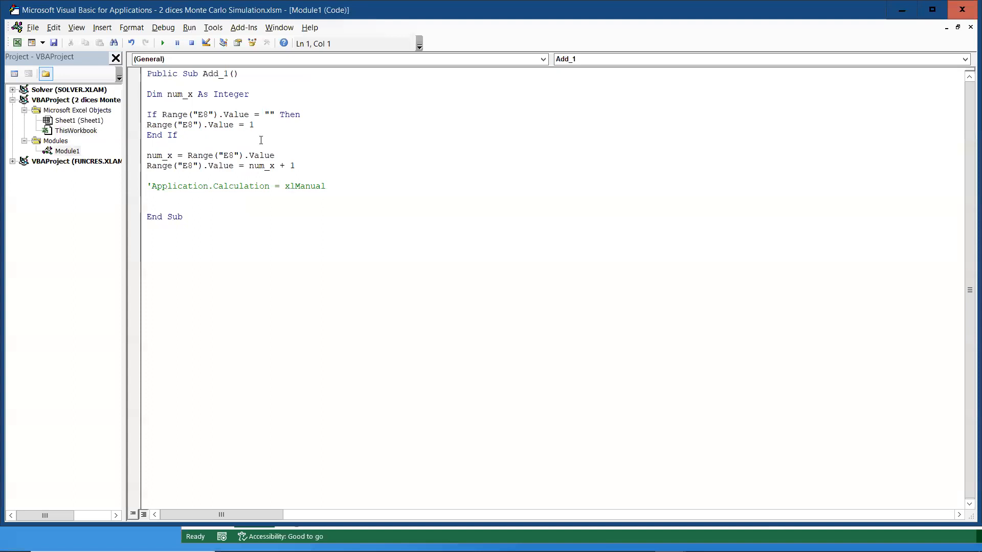
{"action": "left_click", "coordinate": [902, 10]}
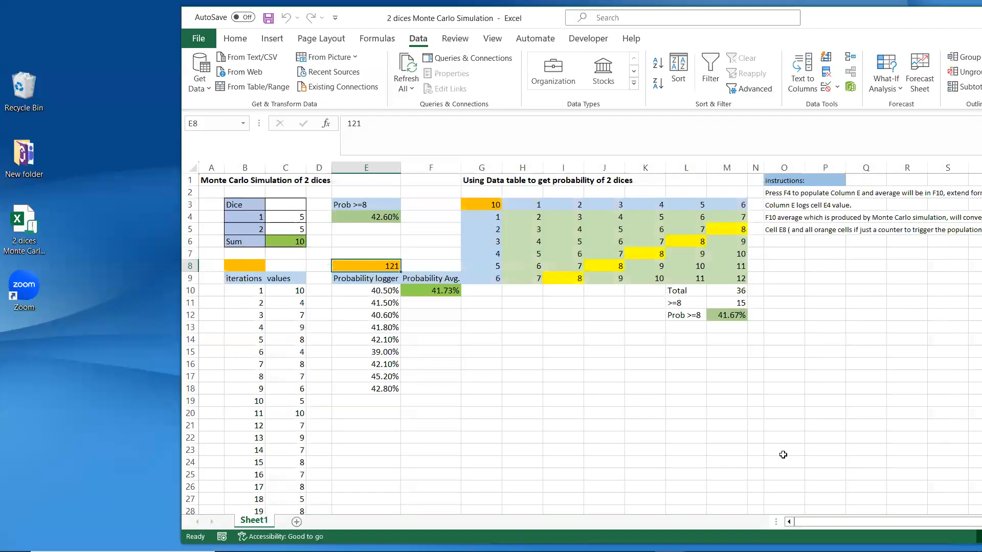
{"action": "left_click", "coordinate": [670, 540]}
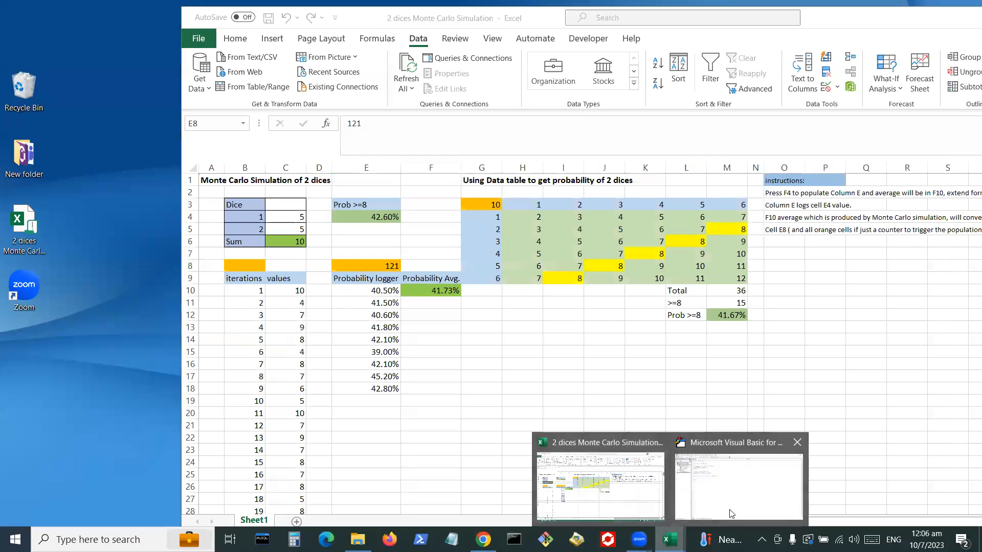
{"action": "left_click", "coordinate": [732, 514]}
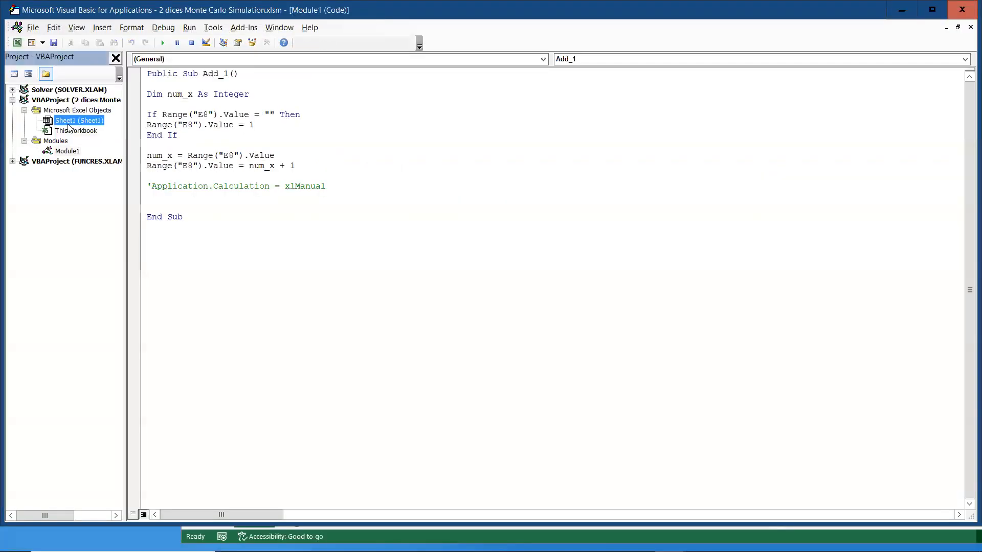
Step: Display Sheet1's worksheet code, switching briefly to the workbook and back
{"action": "double_click", "coordinate": [68, 123]}
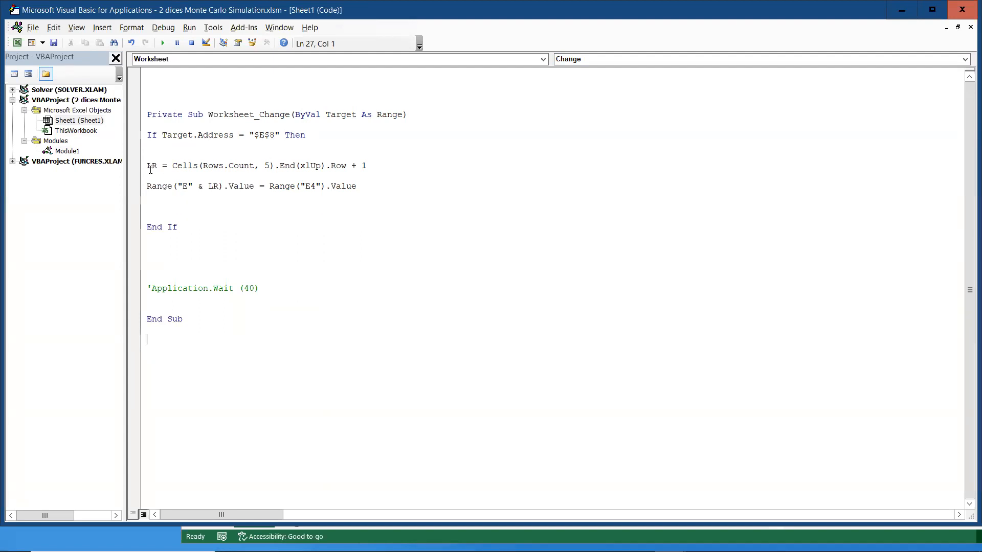
{"action": "left_click", "coordinate": [901, 10]}
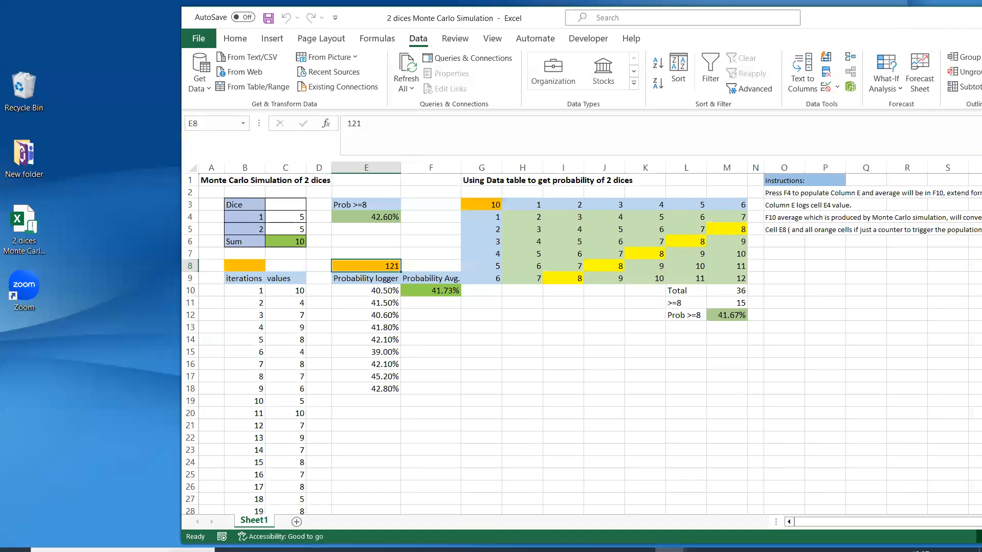
{"action": "mouse_move", "coordinate": [901, 551]}
{"action": "mouse_move", "coordinate": [670, 539]}
{"action": "left_click", "coordinate": [739, 484]}
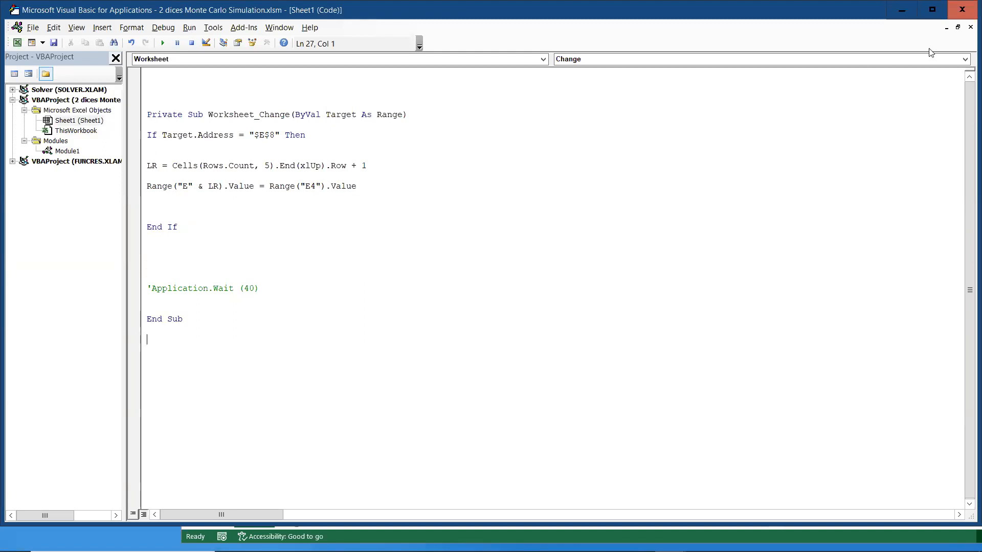
Step: Check the E4 probability formula, then return to Sheet1's procedure dropdown of worksheet events
{"action": "left_click", "coordinate": [900, 10]}
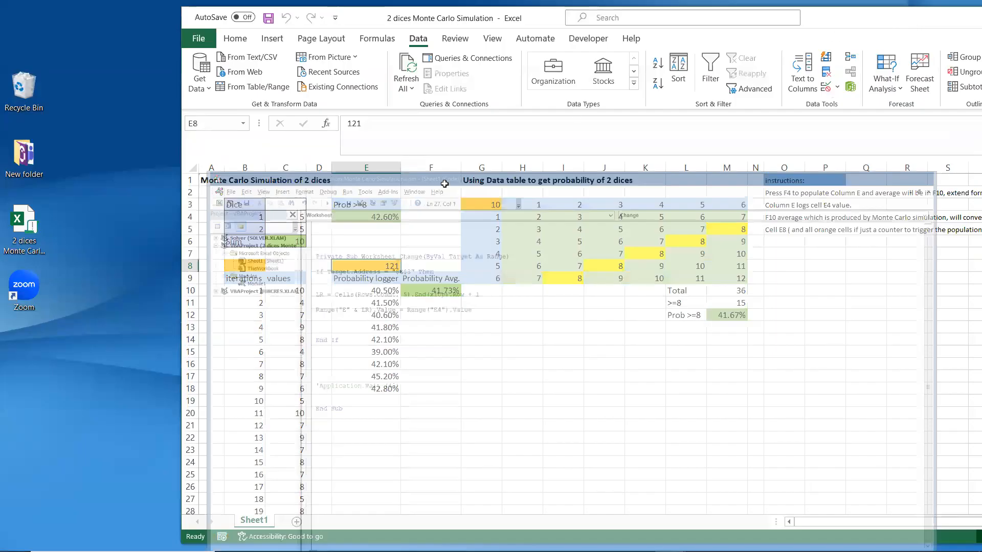
{"action": "left_click", "coordinate": [380, 218]}
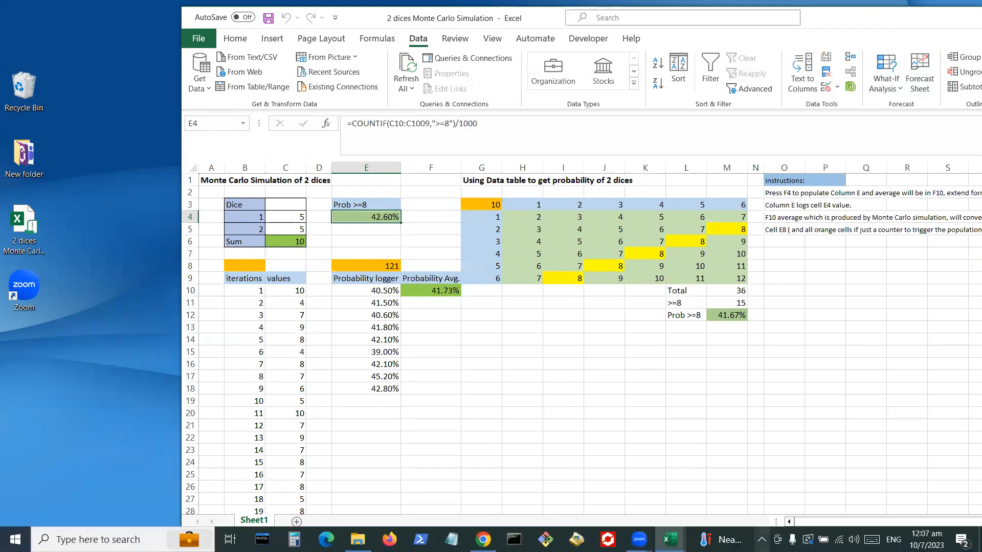
{"action": "left_click", "coordinate": [670, 540]}
{"action": "left_click", "coordinate": [715, 509]}
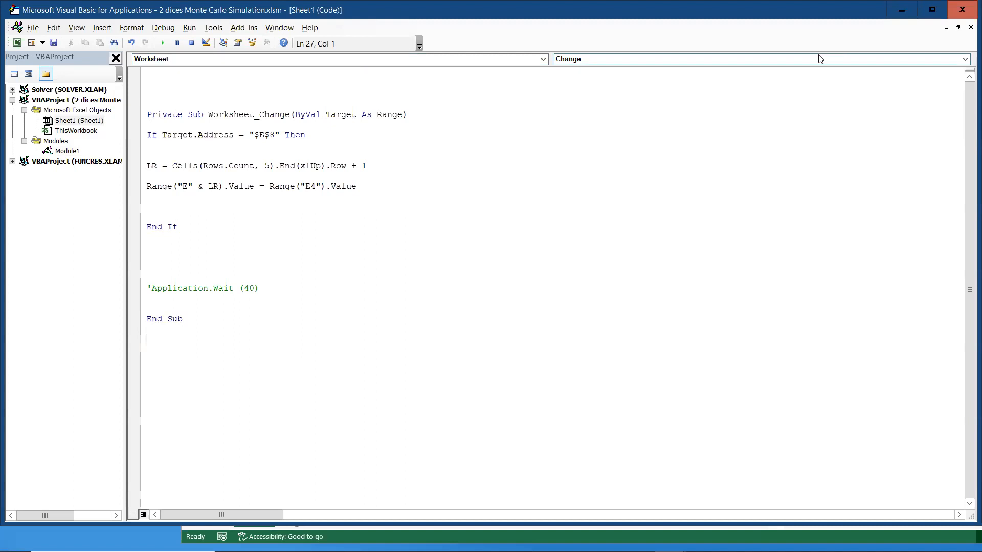
{"action": "left_click", "coordinate": [965, 59]}
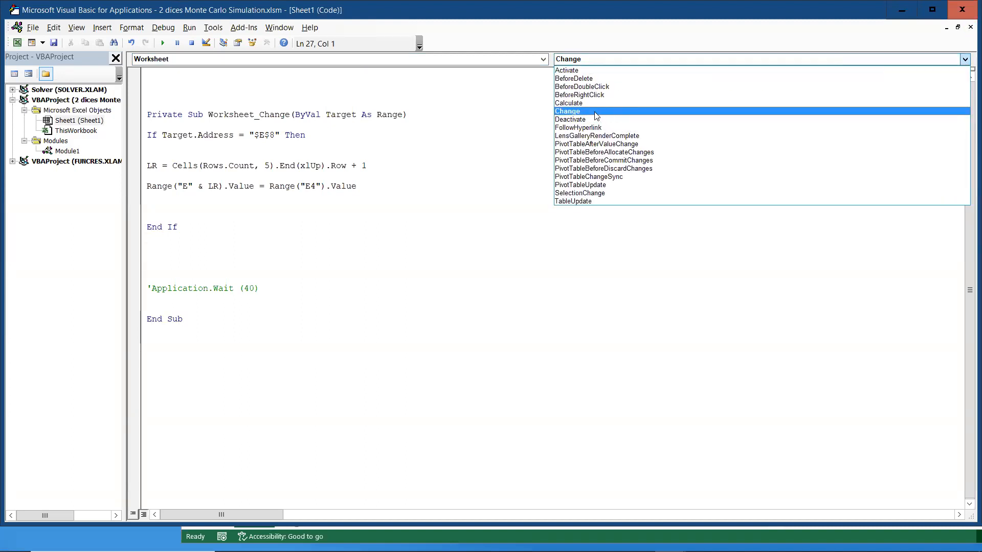
{"action": "left_click", "coordinate": [574, 105]}
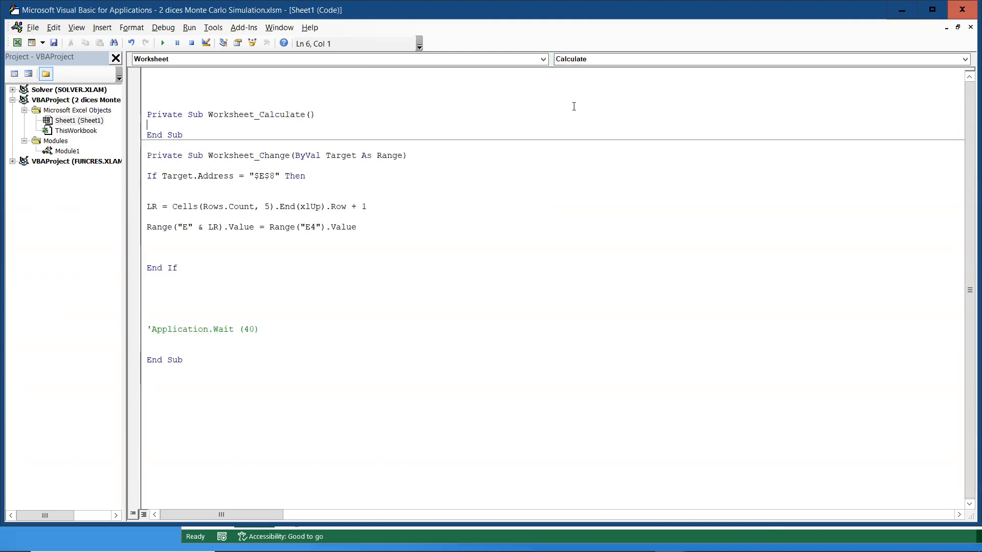
{"action": "left_click", "coordinate": [147, 103]}
{"action": "left_click", "coordinate": [901, 10]}
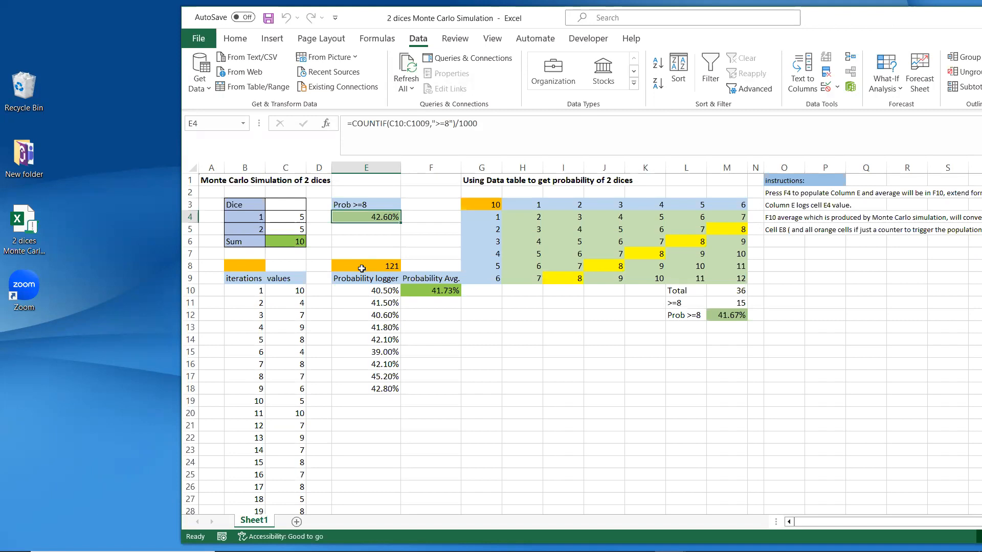
{"action": "left_click", "coordinate": [384, 229]}
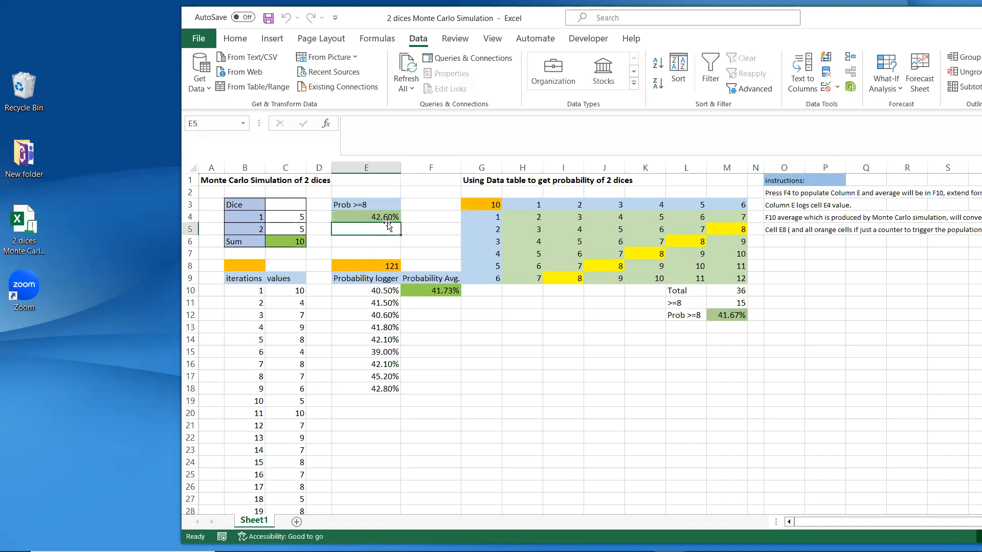
{"action": "left_click", "coordinate": [388, 218]}
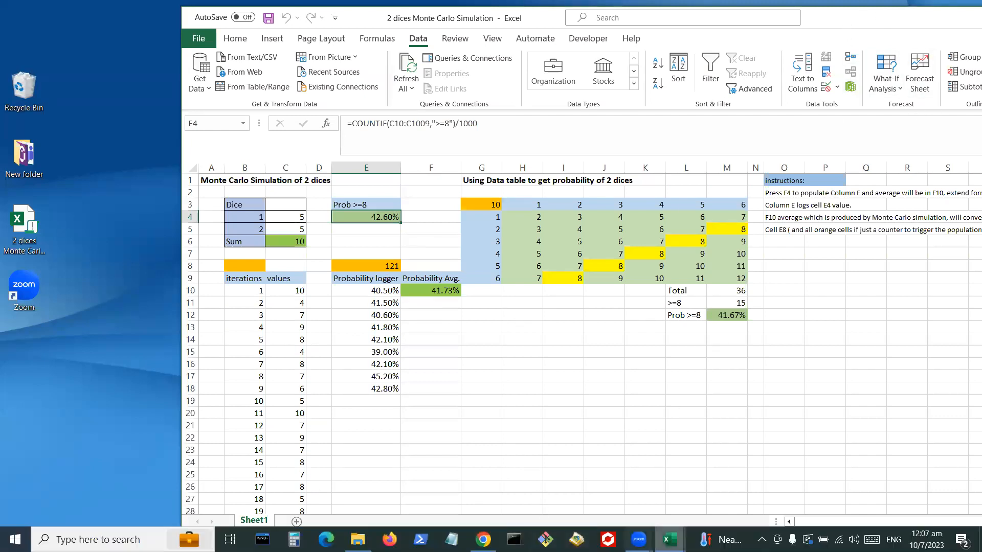
{"action": "mouse_move", "coordinate": [670, 540]}
{"action": "left_click", "coordinate": [722, 493]}
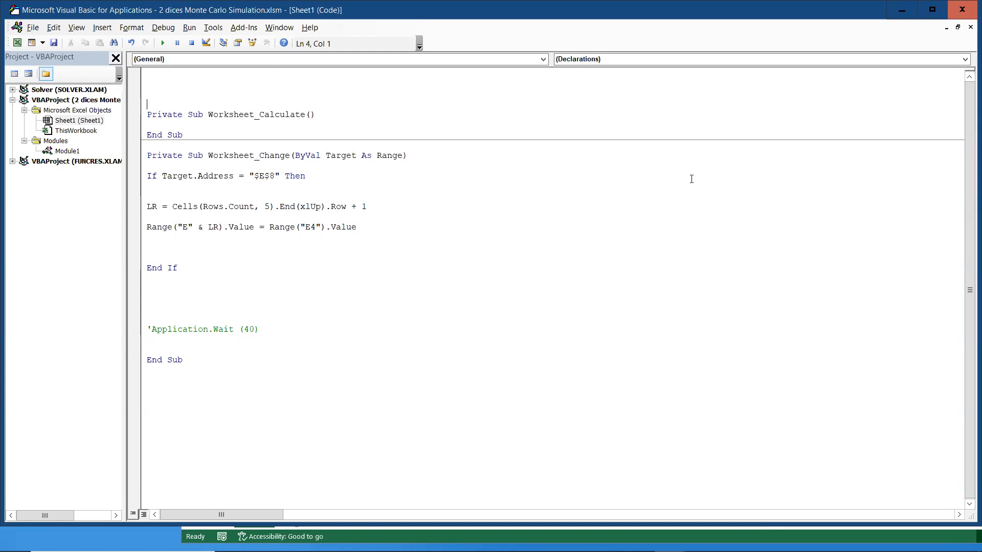
{"action": "left_click", "coordinate": [902, 10]}
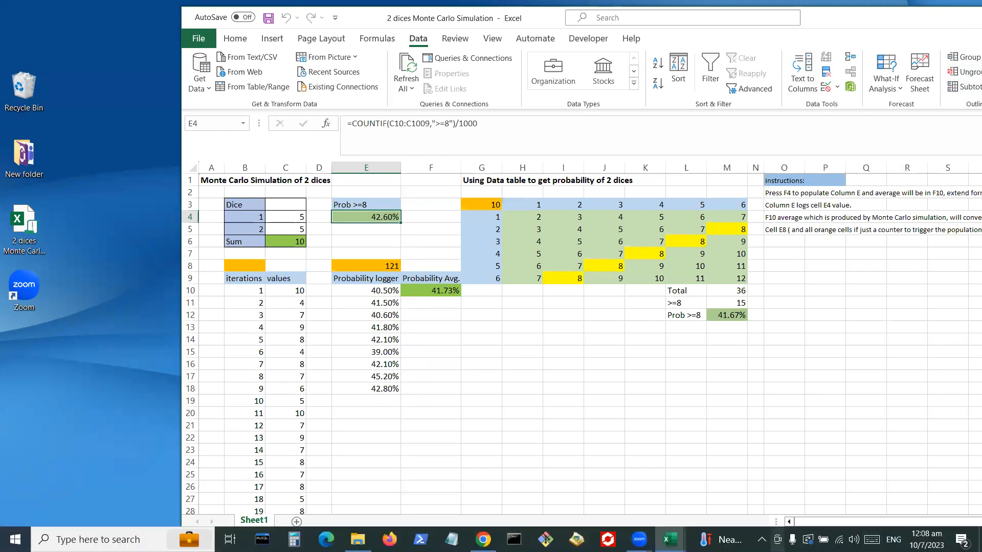
{"action": "mouse_move", "coordinate": [670, 539]}
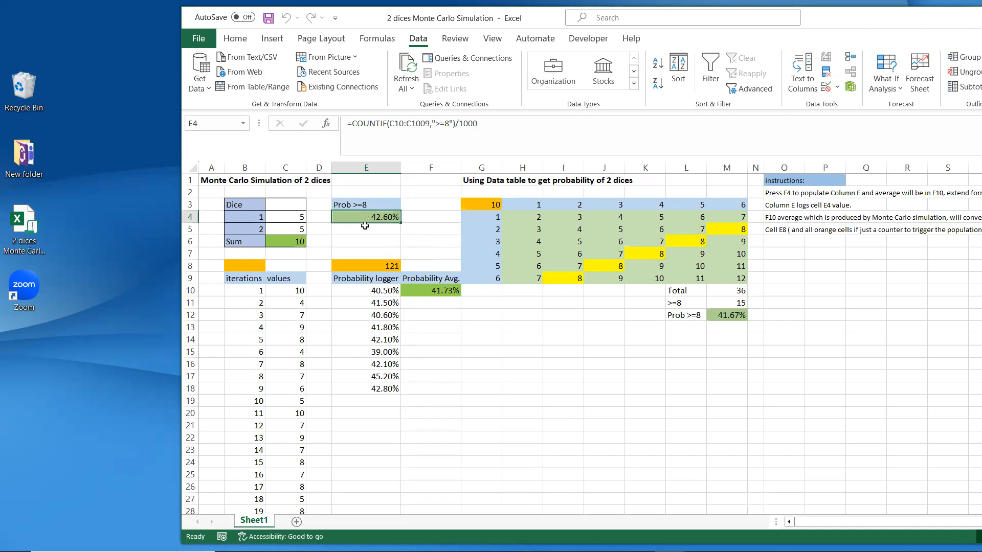
{"action": "left_click", "coordinate": [384, 403]}
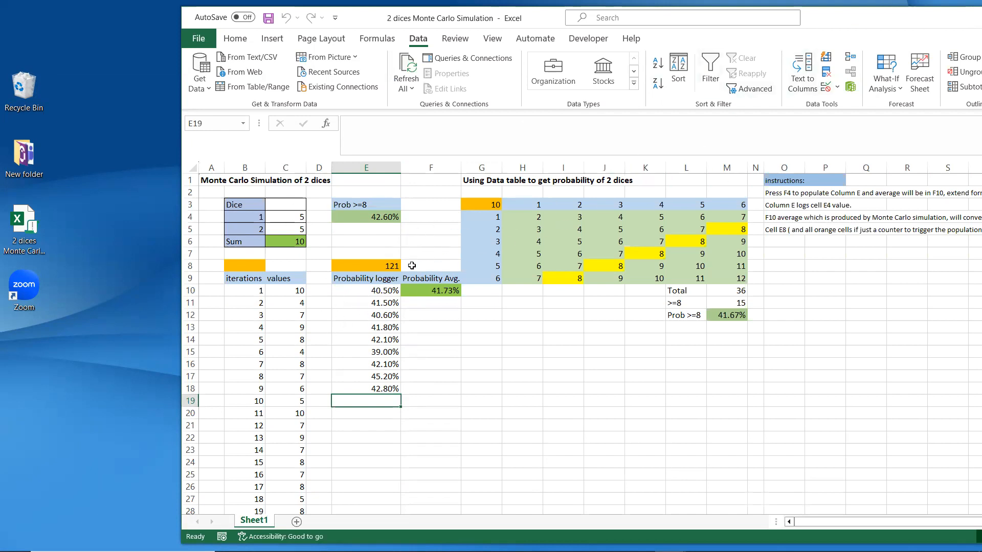
{"action": "left_click", "coordinate": [384, 267]}
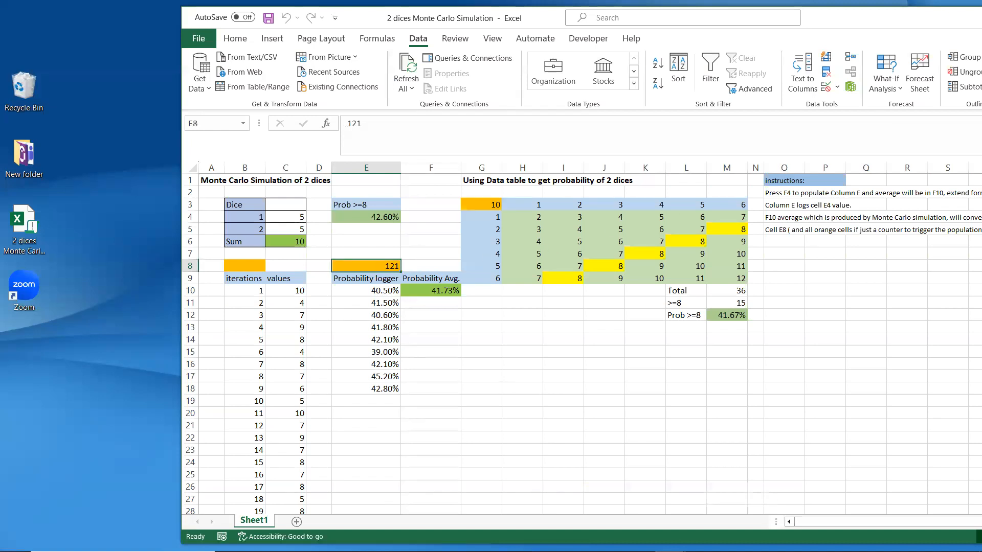
{"action": "mouse_move", "coordinate": [670, 539]}
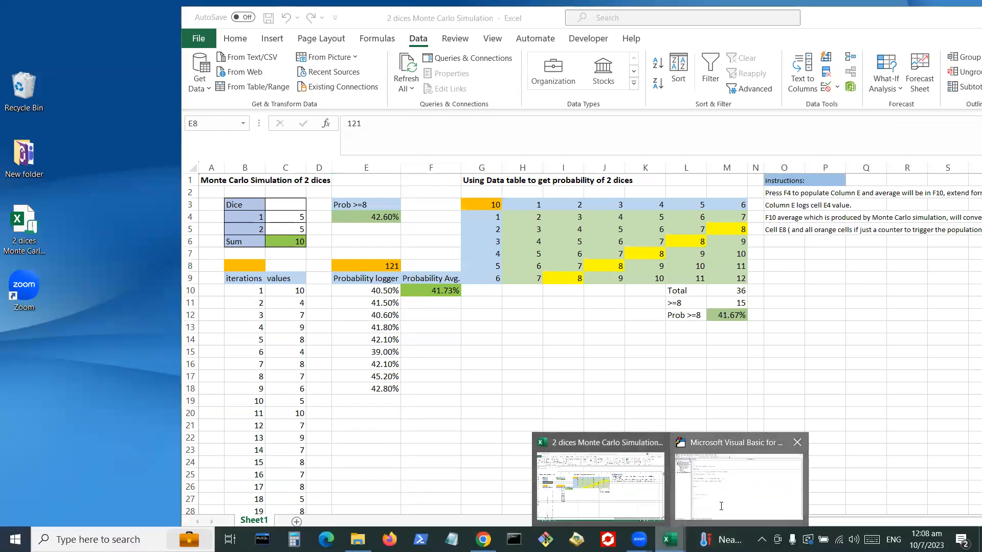
{"action": "left_click", "coordinate": [740, 486]}
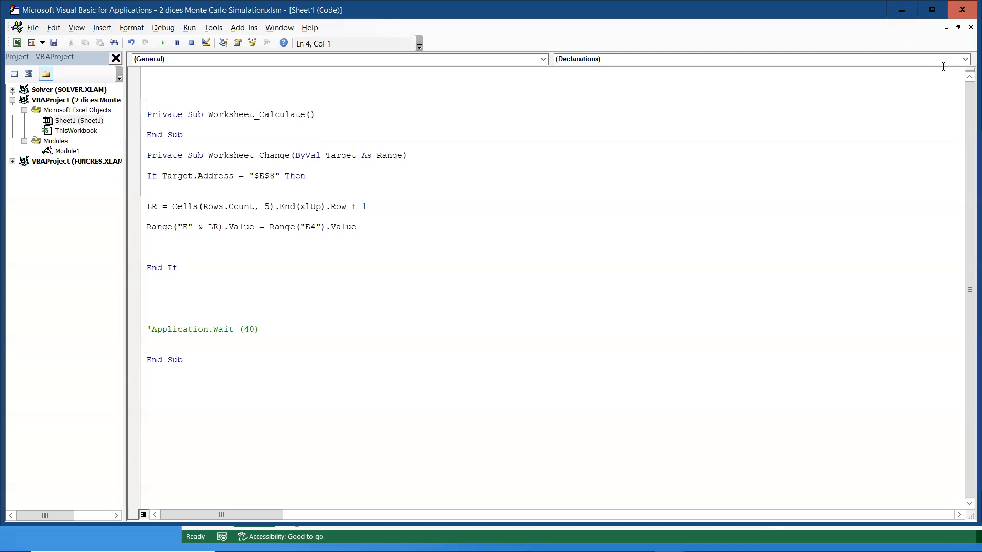
Step: Minimize the Sheet1 and Module1 code windows, then minimize the VBA editor
{"action": "left_click", "coordinate": [947, 27]}
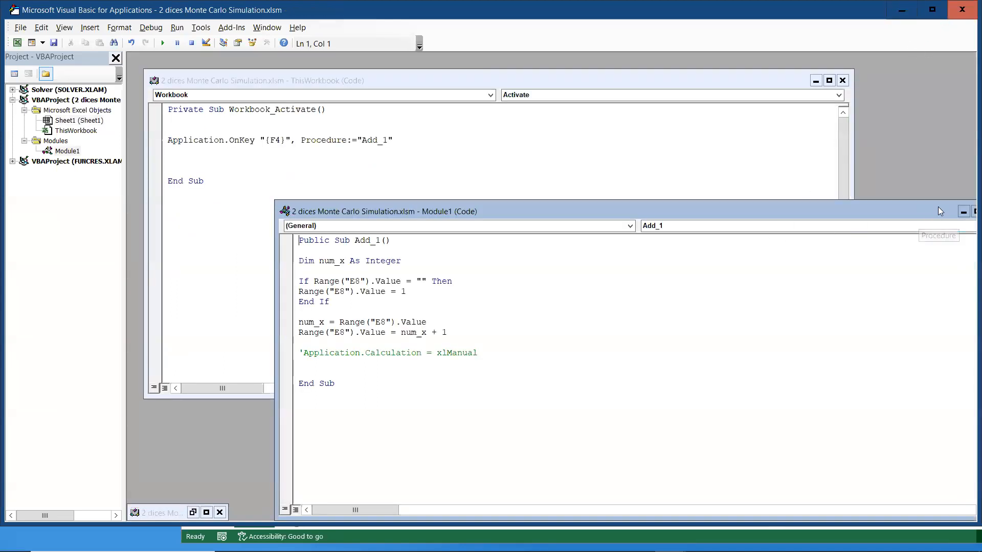
{"action": "left_click", "coordinate": [963, 212]}
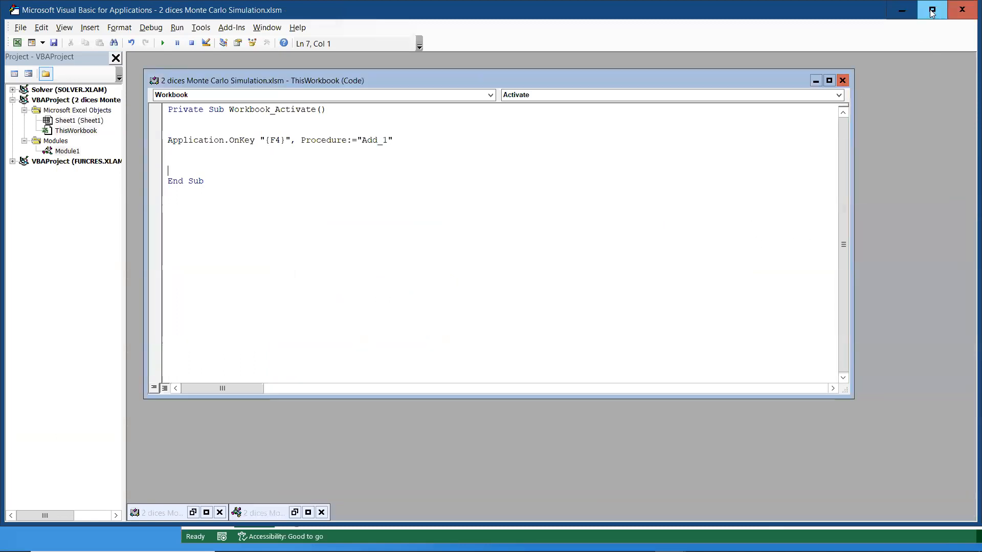
{"action": "left_click", "coordinate": [902, 9]}
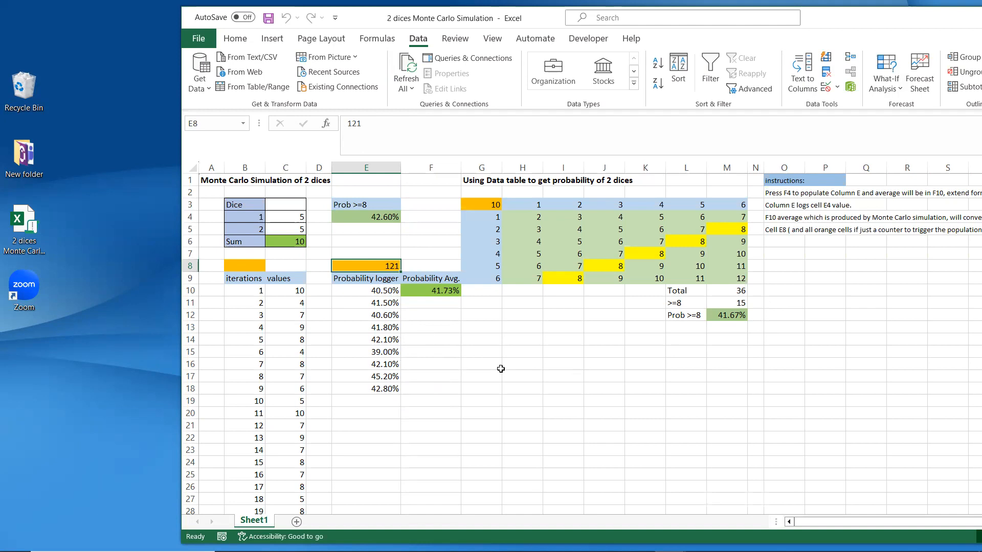
Step: Run Add_1 seven times with F4, raising the counter to 146 and logging probabilities through row 43
{"action": "key", "text": "F4"}
{"action": "key", "text": "F4"}
{"action": "key", "text": "F4"}
{"action": "key", "text": "F4"}
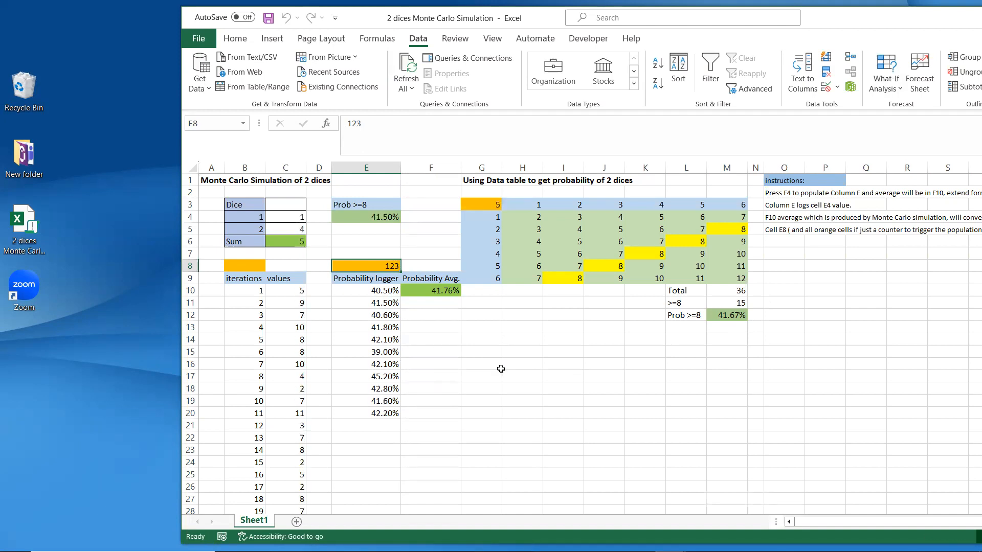
{"action": "key", "text": "F4"}
{"action": "key", "text": "F4"}
{"action": "key", "text": "F4"}
{"action": "key", "text": "F4"}
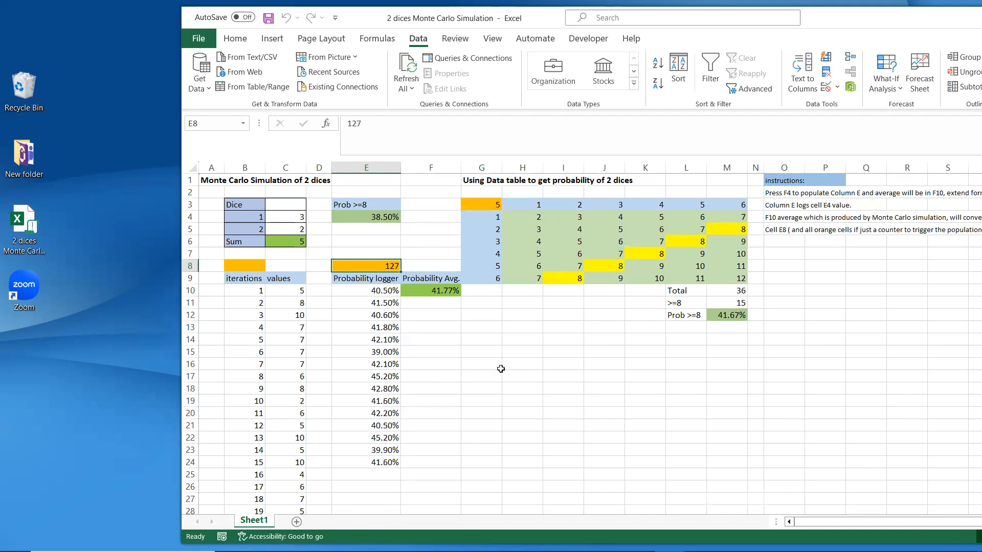
{"action": "key", "text": "F4"}
{"action": "key", "text": "F4"}
{"action": "key", "text": "F4"}
{"action": "key", "text": "F4"}
{"action": "key", "text": "F4"}
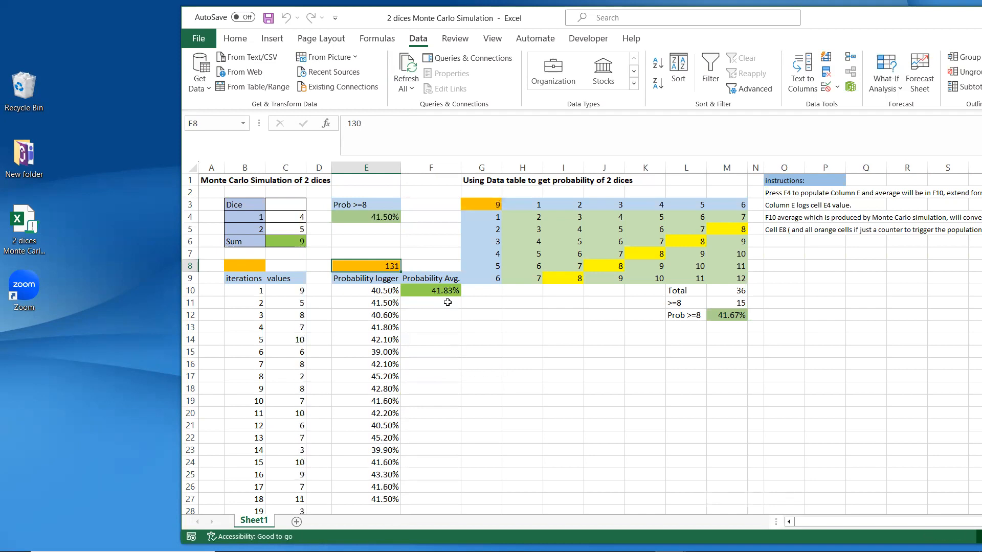
{"action": "key", "text": "F4"}
{"action": "key", "text": "F4"}
{"action": "key", "text": "F4"}
{"action": "key", "text": "F4"}
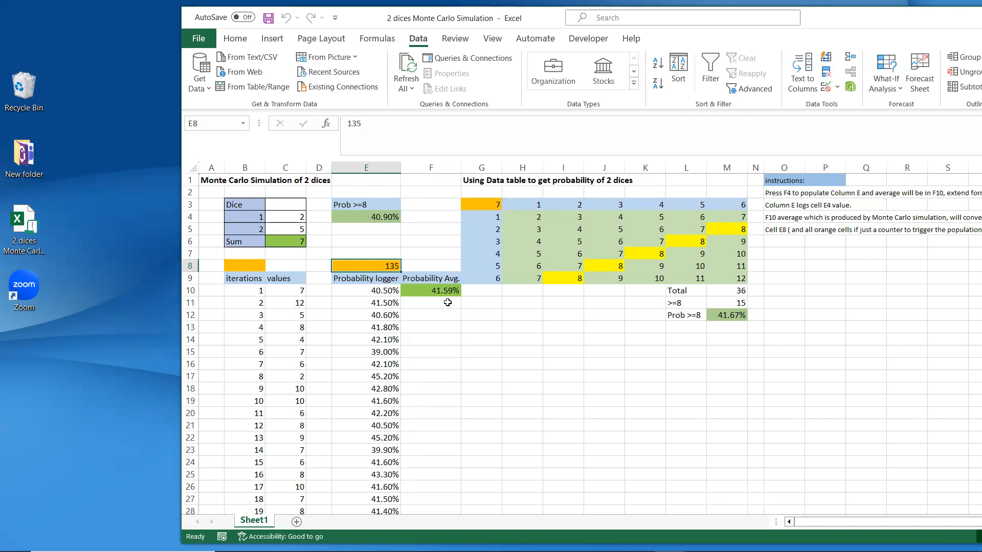
{"action": "key", "text": "F4"}
{"action": "key", "text": "F4"}
{"action": "key", "text": "F4"}
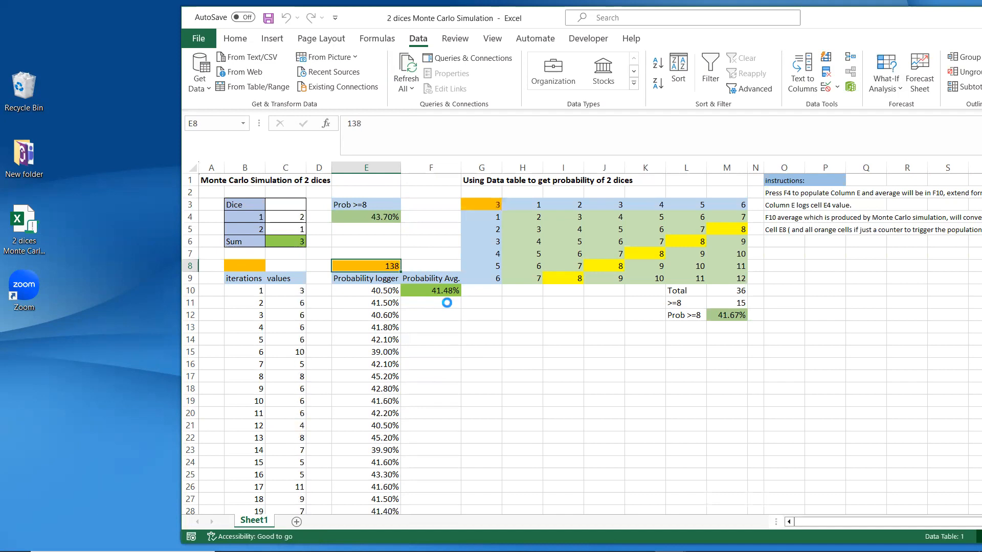
{"action": "key", "text": "F4"}
{"action": "key", "text": "F4"}
{"action": "key", "text": "F4"}
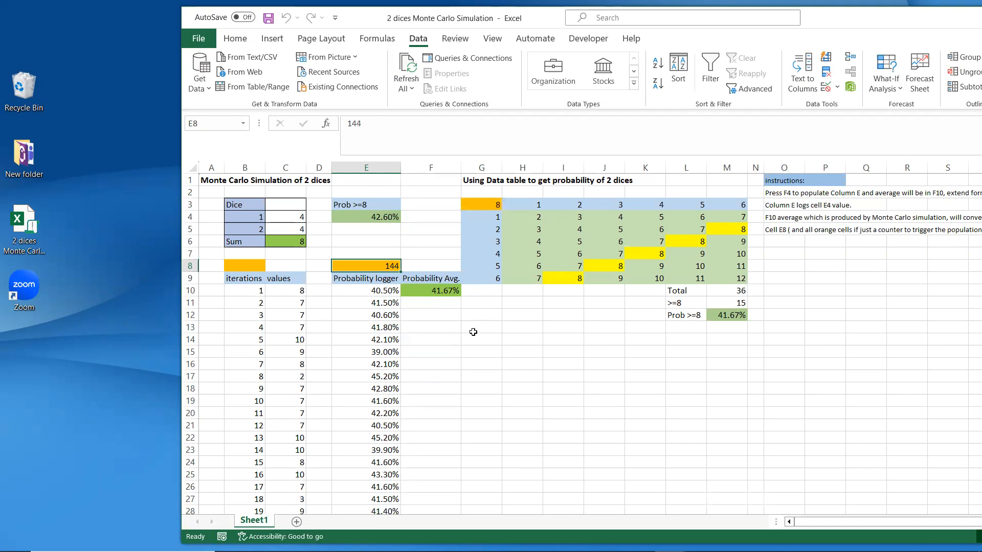
{"action": "key", "text": "F4"}
{"action": "key", "text": "F4"}
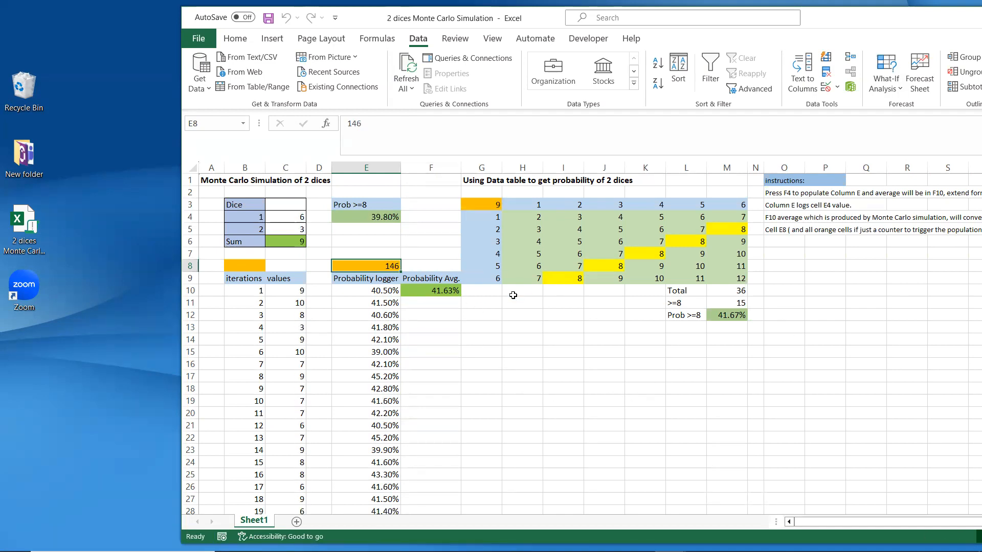
{"action": "scroll", "coordinate": [633, 397], "scroll_direction": "down", "scroll_amount": 3}
{"action": "scroll", "coordinate": [632, 398], "scroll_direction": "down", "scroll_amount": 7}
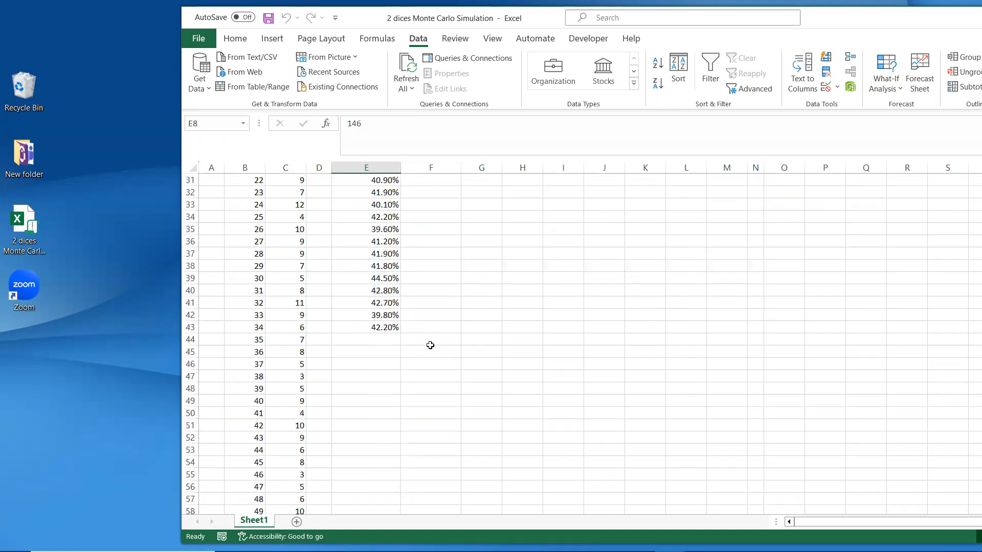
{"action": "scroll", "coordinate": [508, 343], "scroll_direction": "up", "scroll_amount": 6}
{"action": "scroll", "coordinate": [508, 343], "scroll_direction": "up", "scroll_amount": 4}
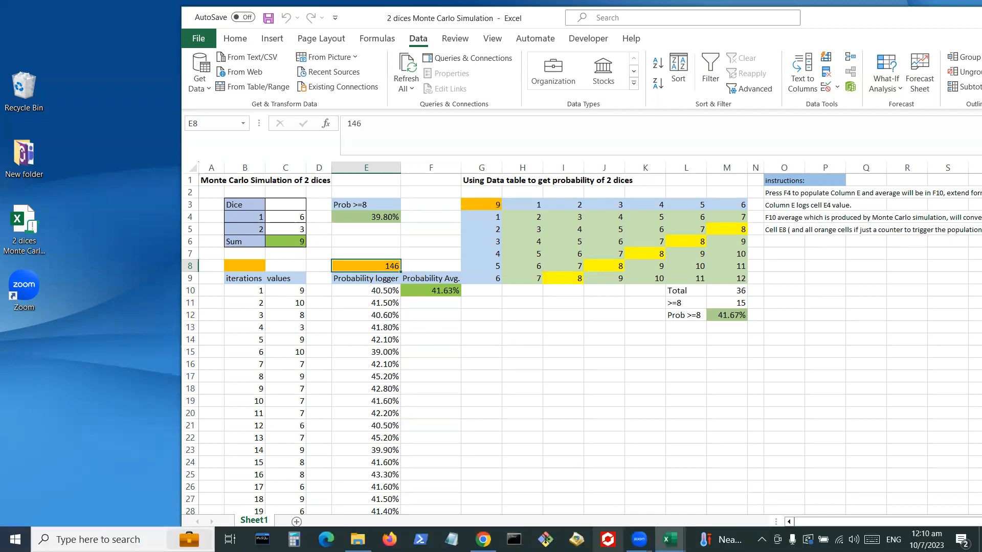
{"action": "mouse_move", "coordinate": [641, 538]}
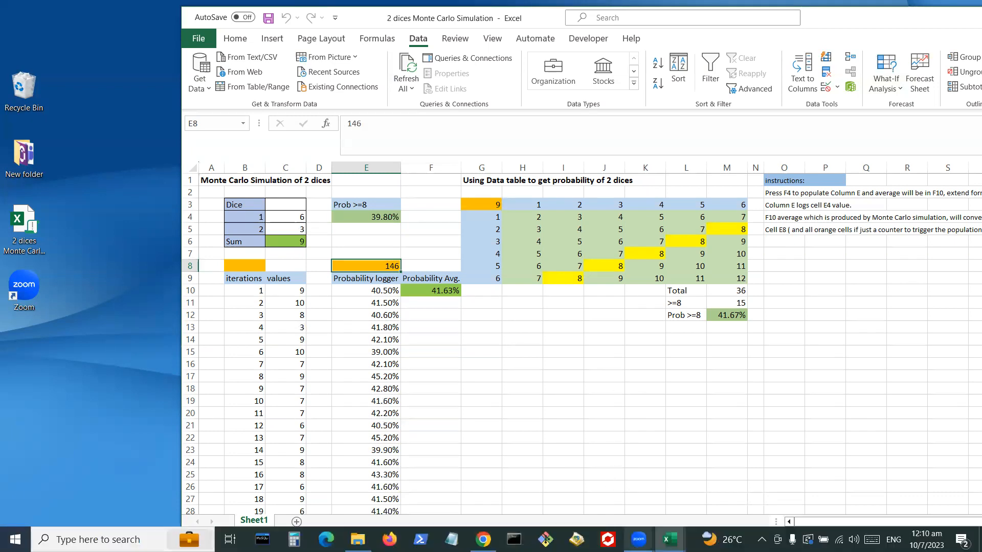
{"action": "left_click", "coordinate": [639, 540]}
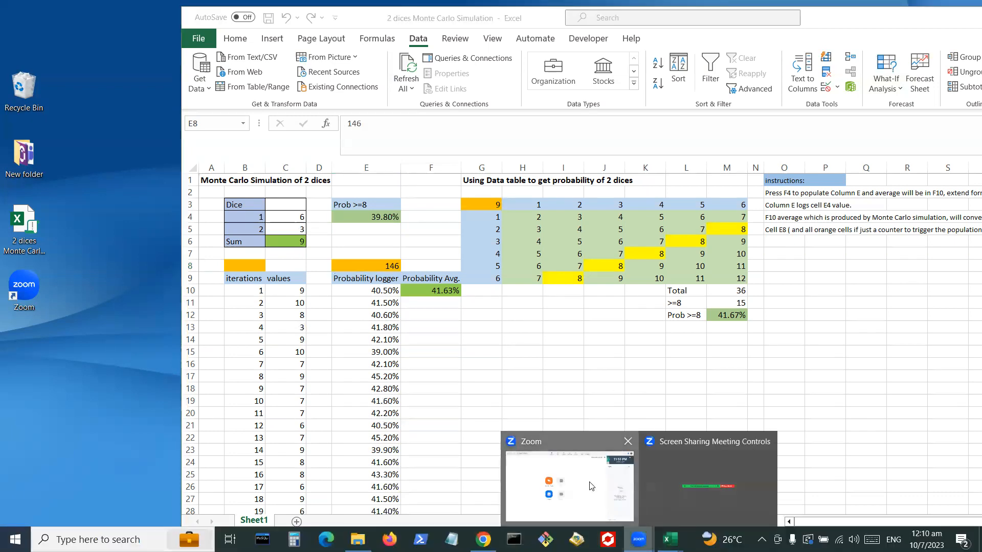